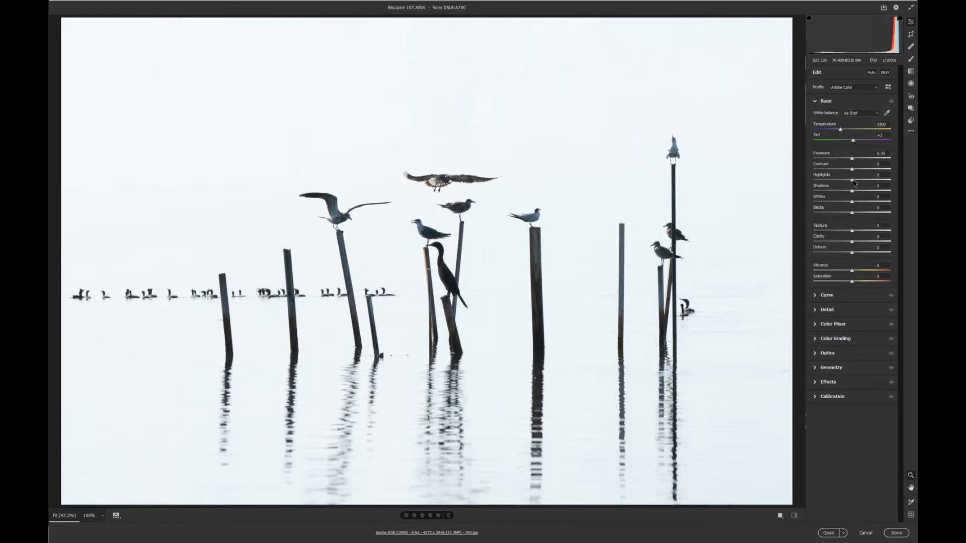
Set the photo's Highlights to +100, Shadows to -100 and Blacks to -100 to turn the birds and pilings into silhouettes.
left_click_drag(854, 183, 894, 186)
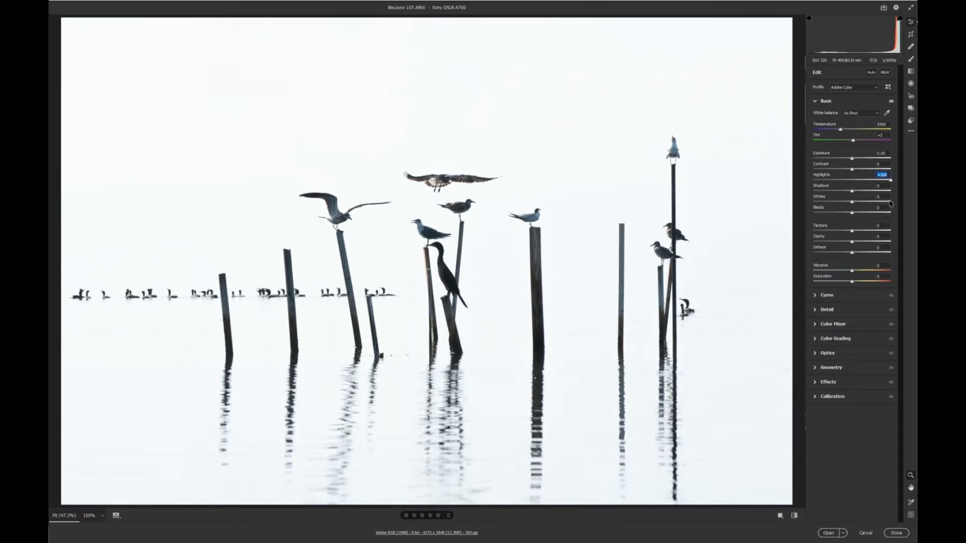
key("Tab")
left_click_drag(852, 194, 786, 189)
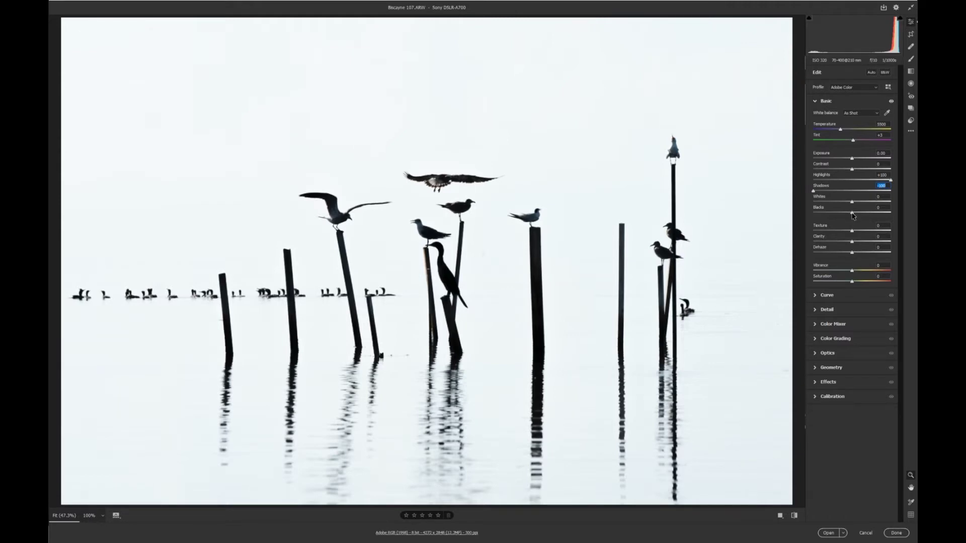
left_click_drag(853, 217, 807, 216)
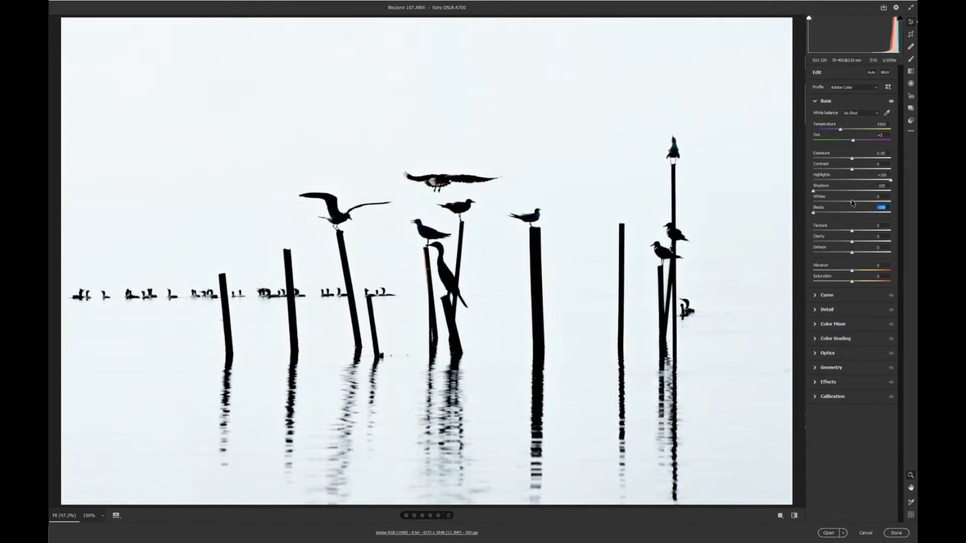
Raise Whites to about +29 and open the processed raw photo in Photoshop.
mouse_move(853, 202)
left_mouse_down()
mouse_move(882, 202)
mouse_move(865, 203)
left_mouse_up()
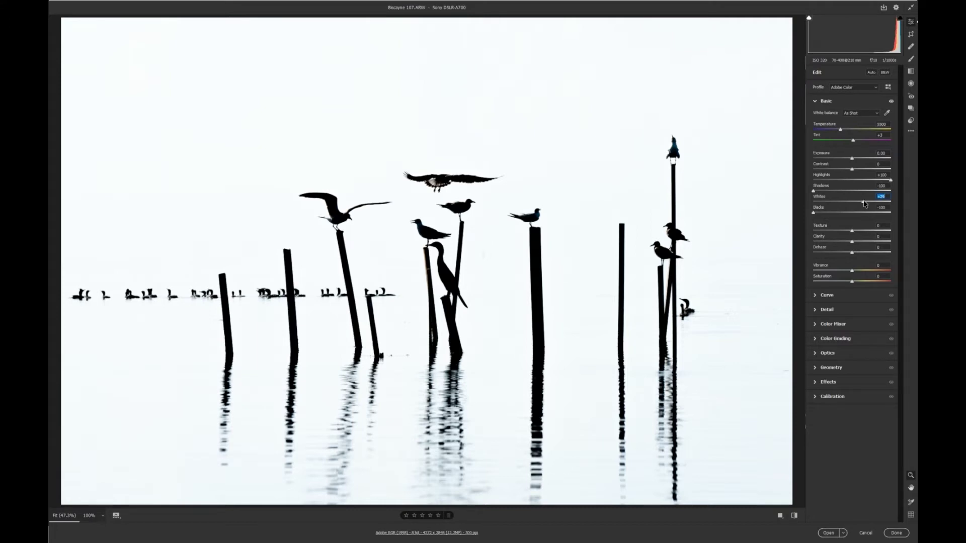
mouse_move(864, 204)
left_mouse_down()
mouse_move(915, 201)
mouse_move(868, 209)
left_mouse_up()
left_click(826, 533)
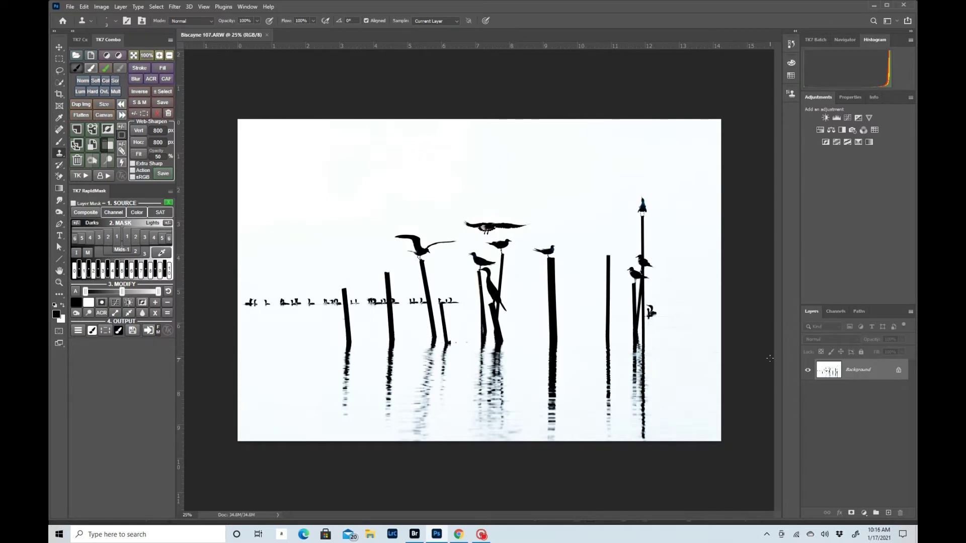
Examine the birds, pilings, reflections and pale background of the opened photo, both up close and as a whole.
scroll(755, 365, "up", 6)
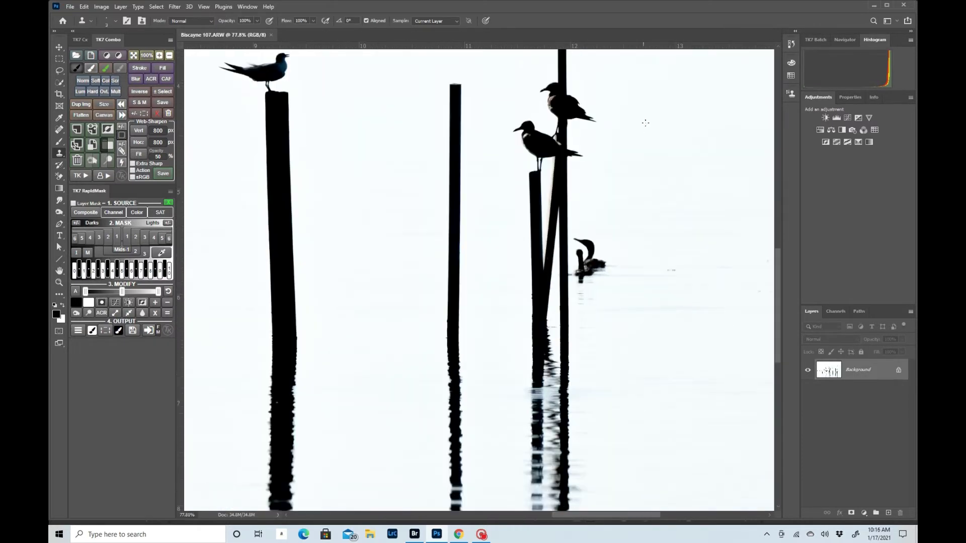
scroll(597, 313, "down", 2)
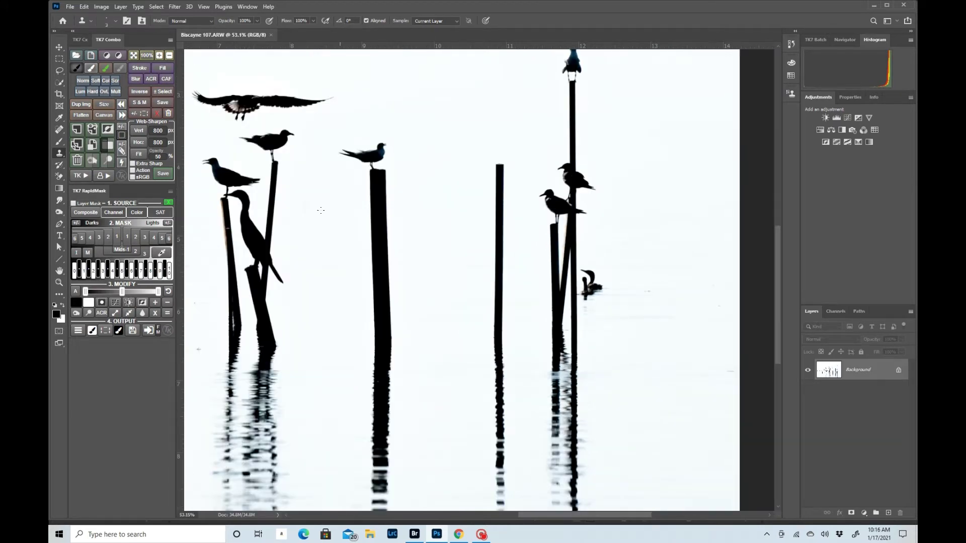
scroll(480, 164, "down", 4)
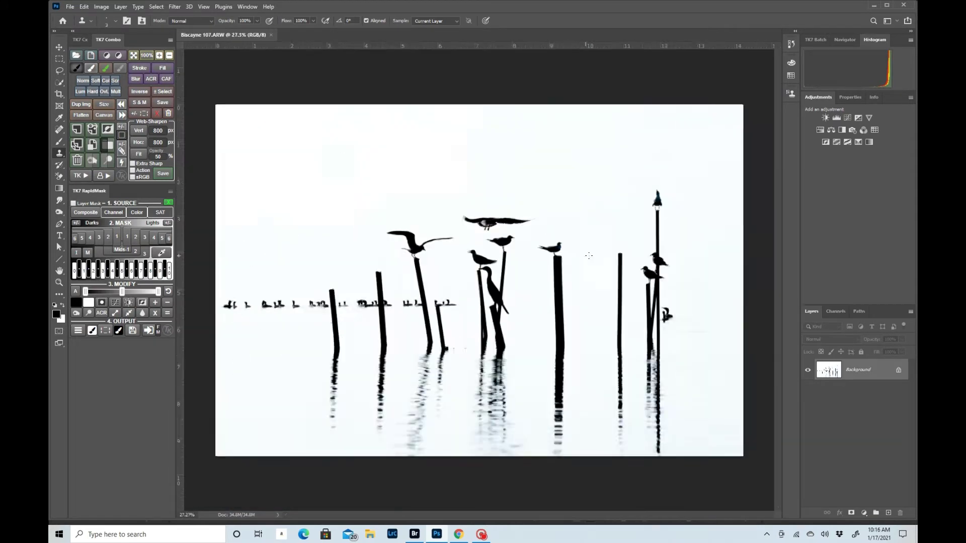
scroll(638, 247, "up", 1)
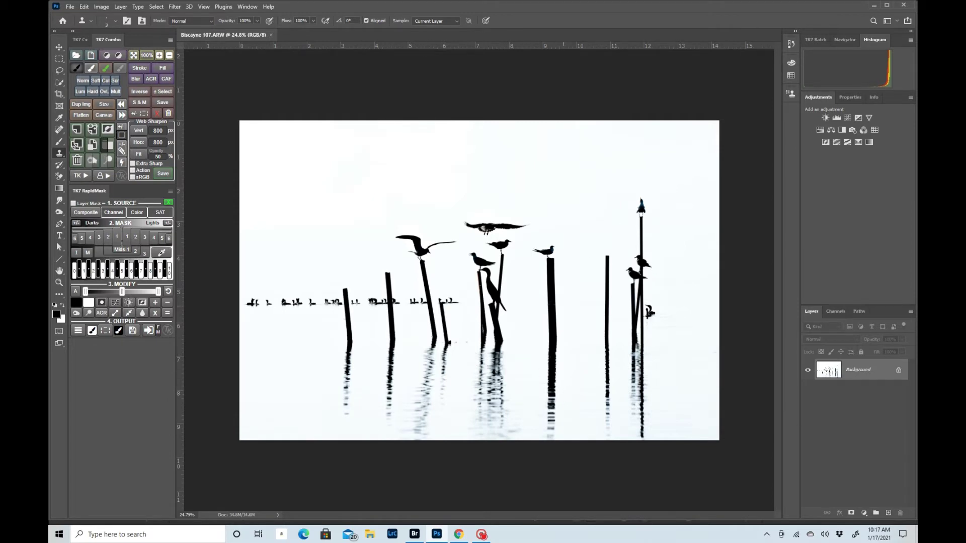
scroll(653, 327, "up", 2)
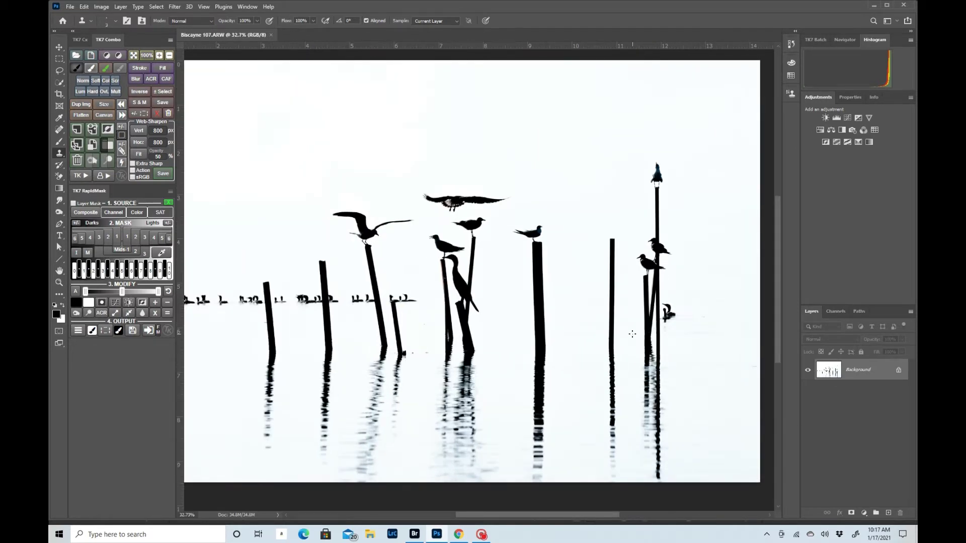
scroll(632, 333, "down", 2)
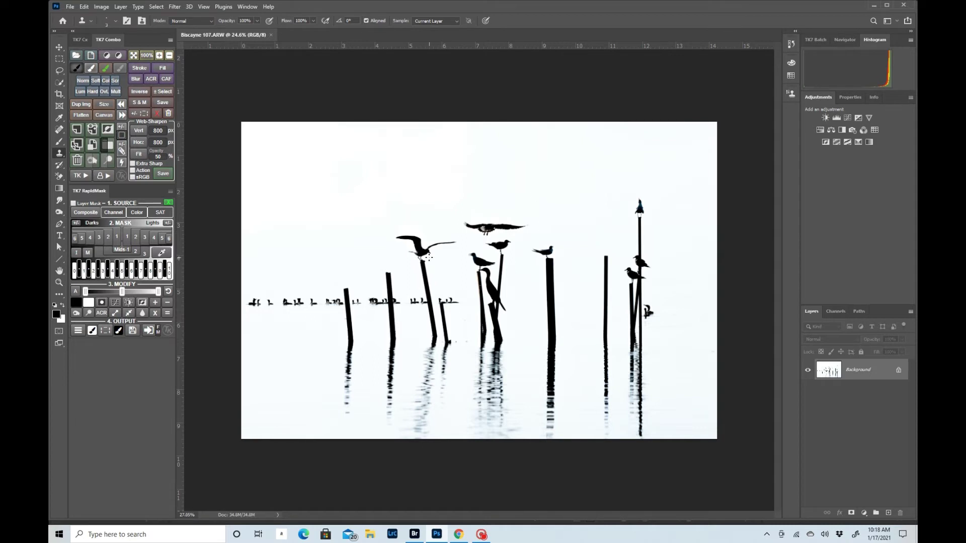
scroll(442, 255, "up", 2)
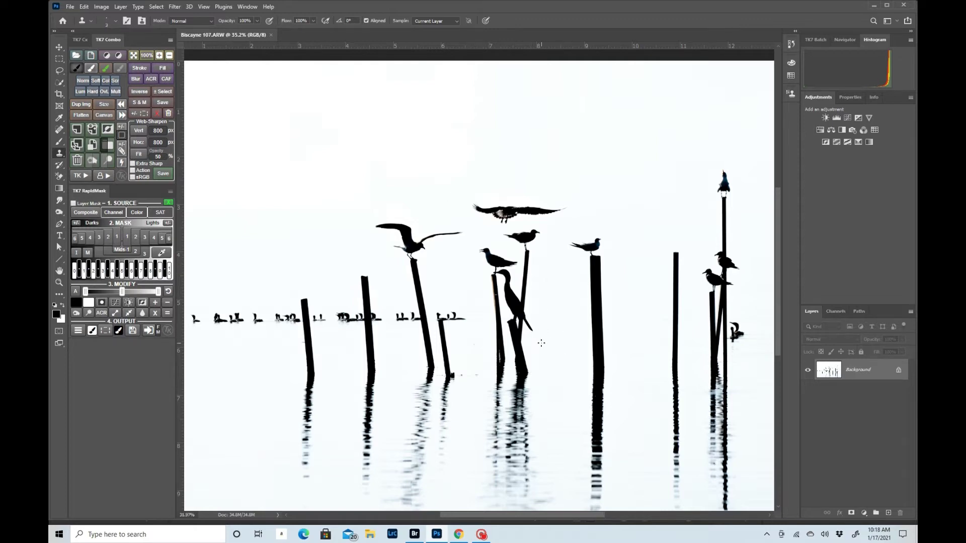
scroll(547, 339, "down", 5)
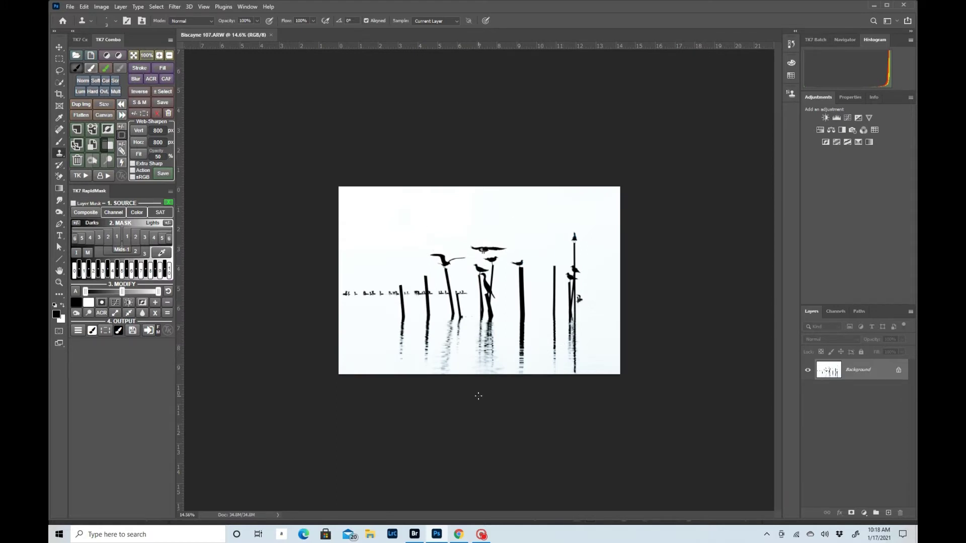
scroll(595, 302, "up", 2)
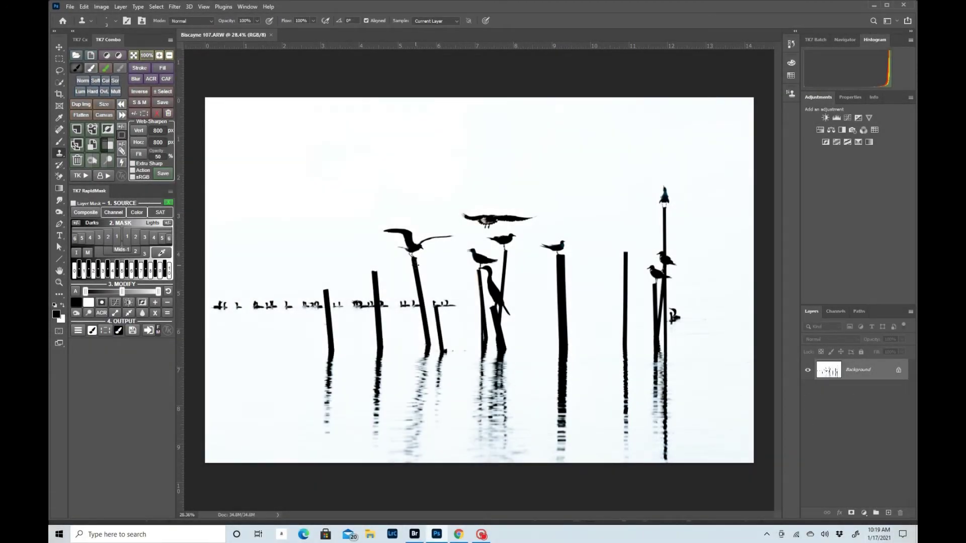
key("ctrl+minus")
key("ctrl+plus")
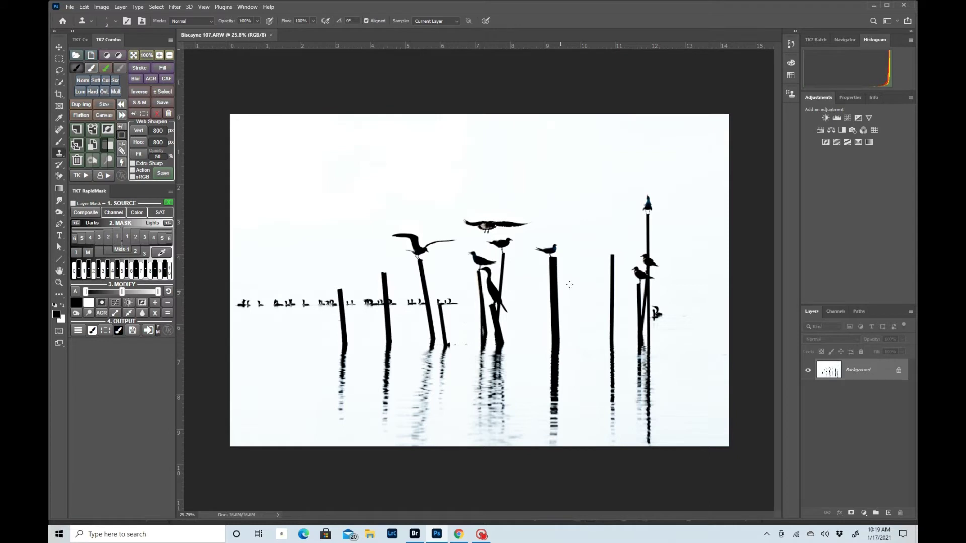
Preview the Darks 1 luminosity mask of the photo and dismiss it without using it.
left_click(119, 237)
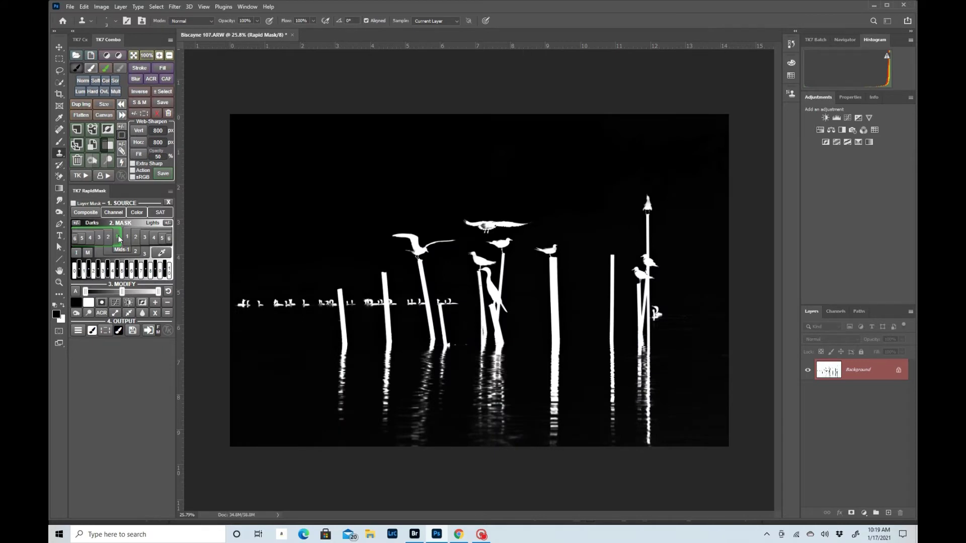
left_click(169, 202)
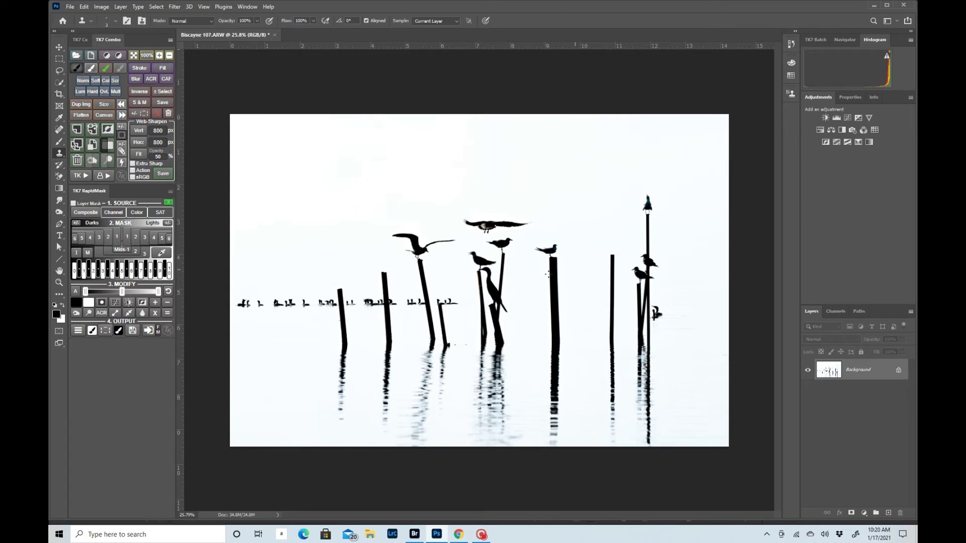
Inspect the pale water and sky for remaining tone and small marks around the silhouetted birds and pilings.
scroll(445, 215, "up", 2)
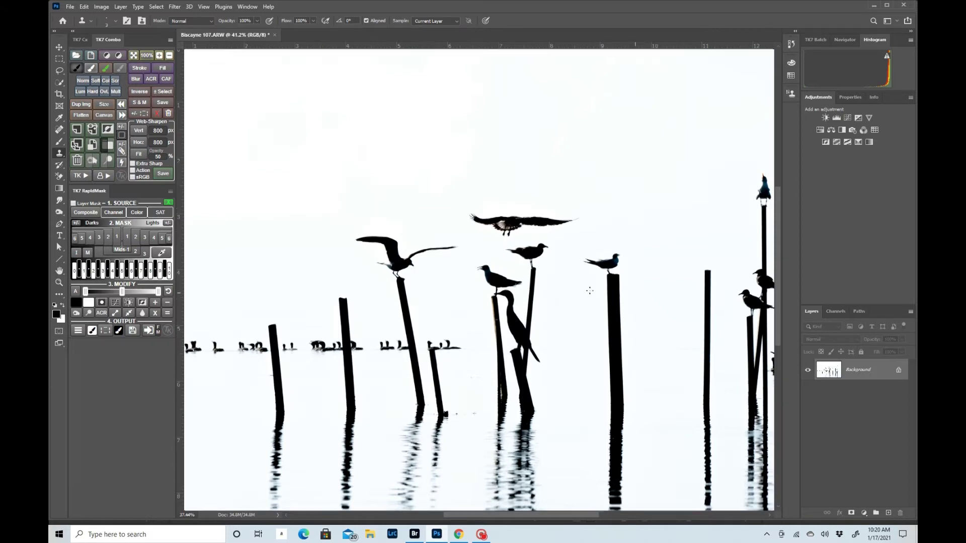
scroll(591, 290, "down", 4)
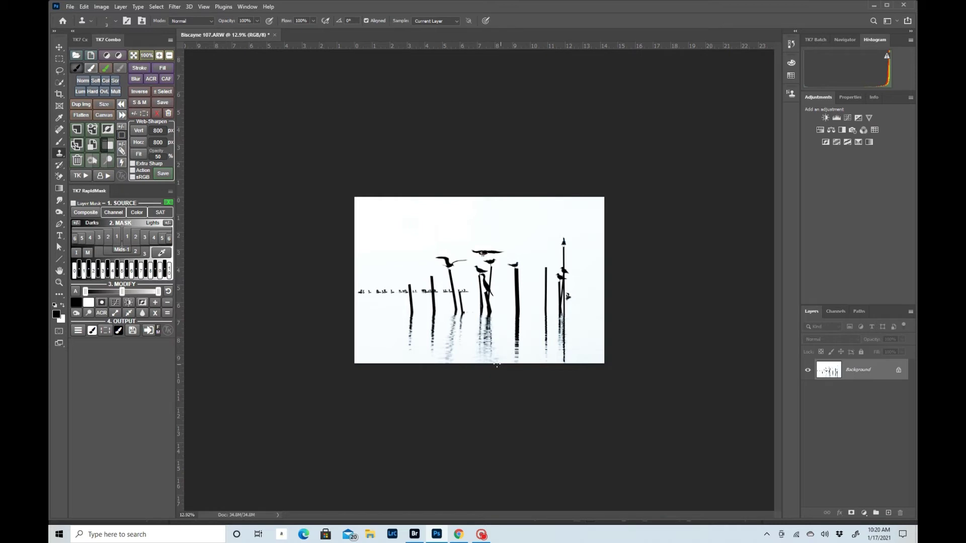
scroll(441, 295, "up", 3)
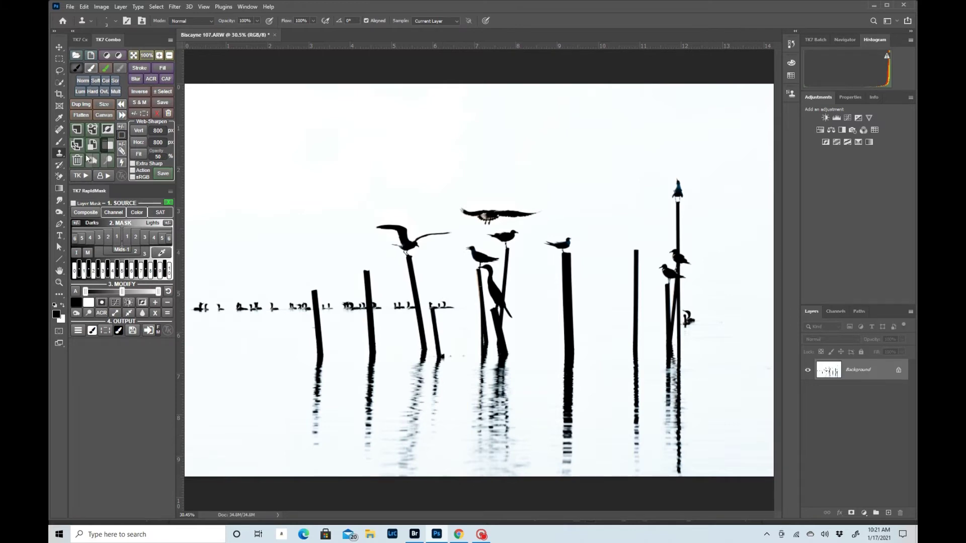
scroll(565, 283, "down", 2)
scroll(565, 283, "down", 1)
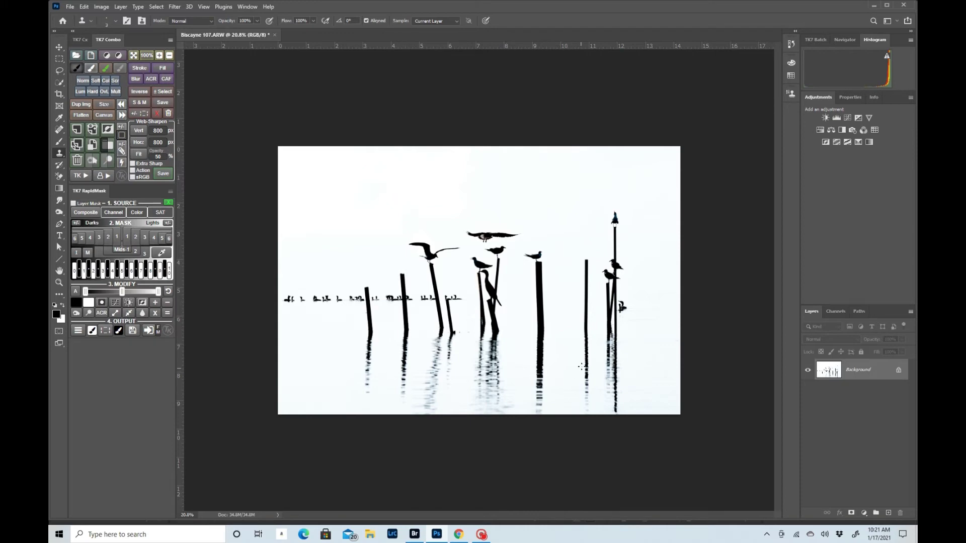
scroll(704, 360, "up", 2)
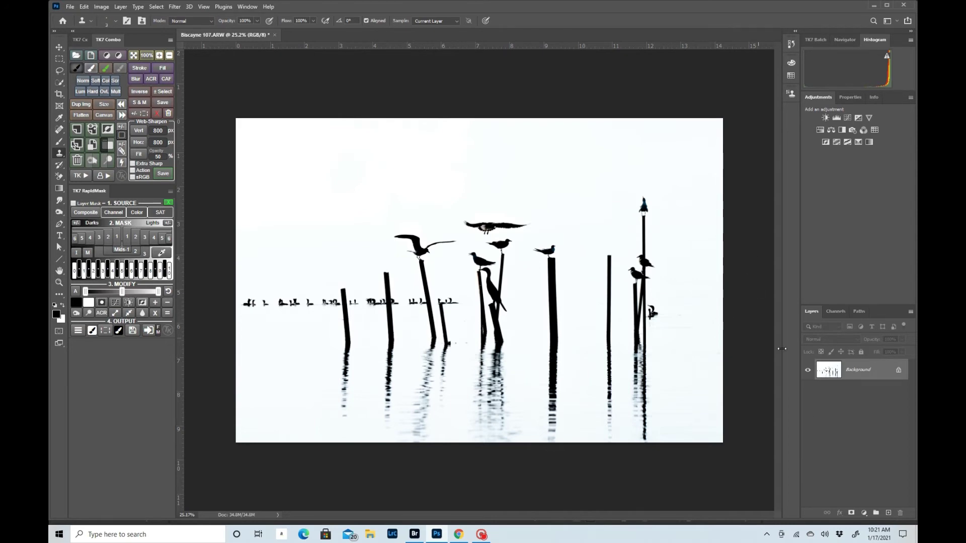
scroll(736, 319, "up", 3)
scroll(745, 370, "up", 2)
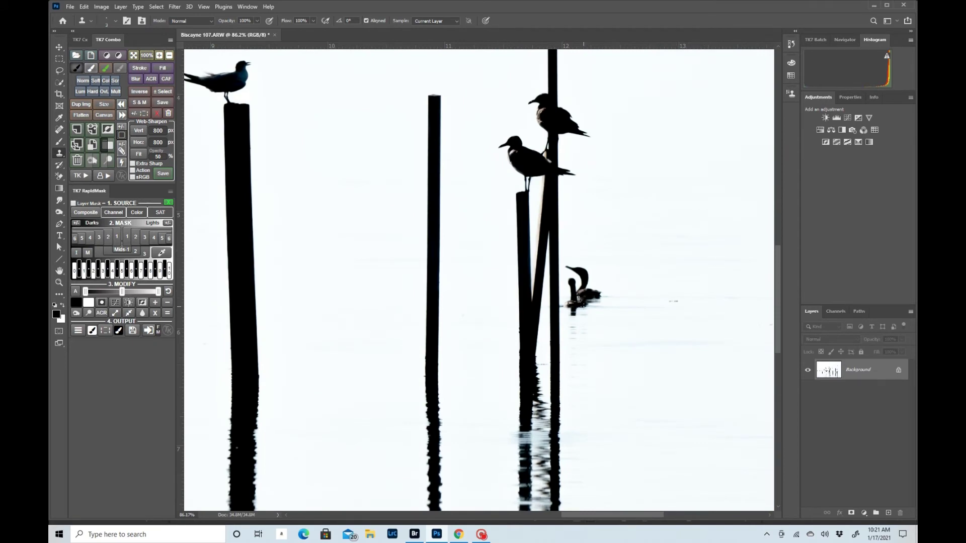
scroll(672, 301, "down", 5)
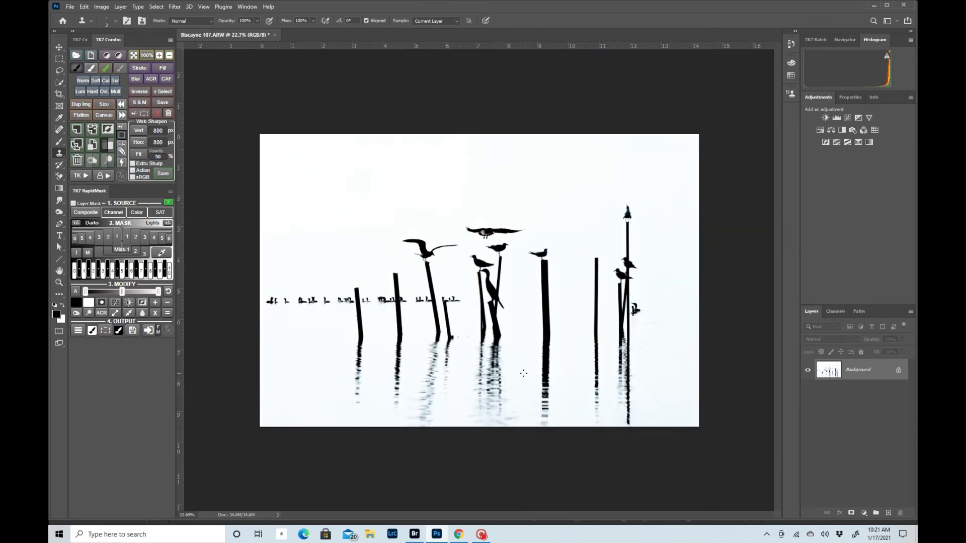
scroll(534, 409, "up", 1)
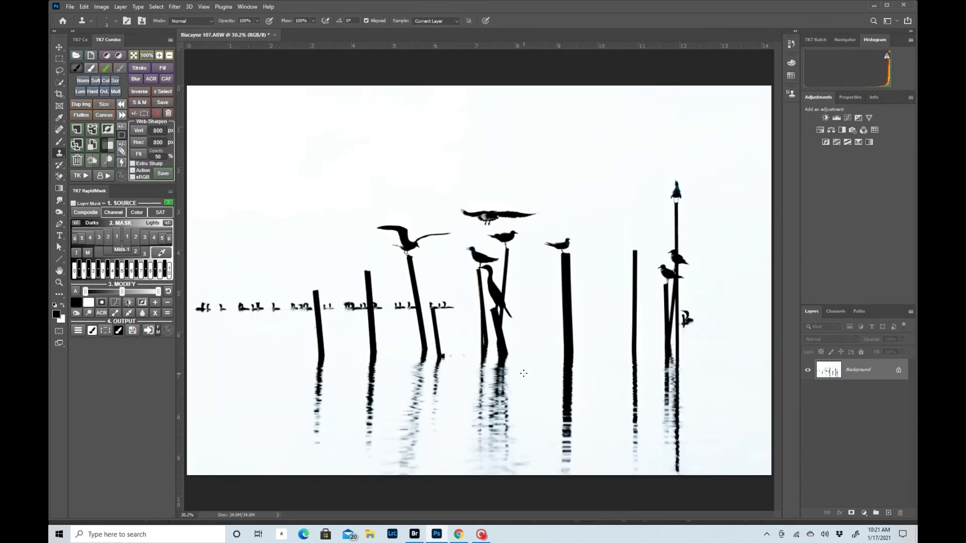
Add a Curves adjustment layer above the Background and move its white point inward to push the pale background to pure white.
left_click(865, 514)
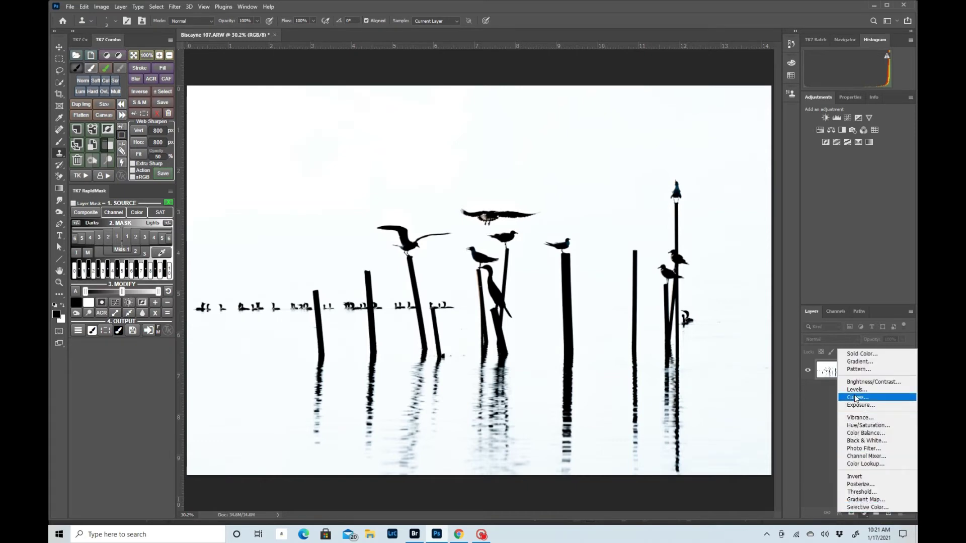
left_click(856, 398)
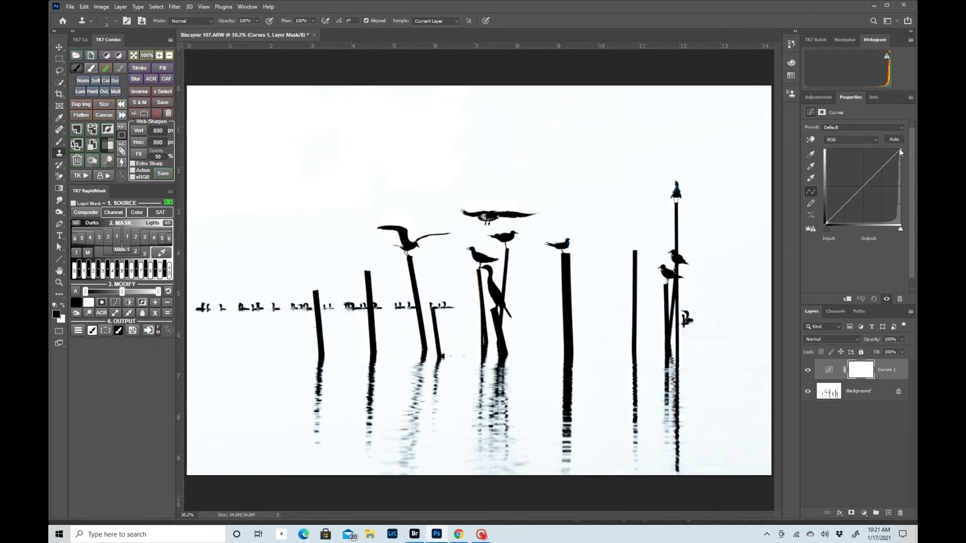
left_click_drag(901, 148, 900, 151)
left_click(900, 150)
left_click_drag(900, 150, 888, 150)
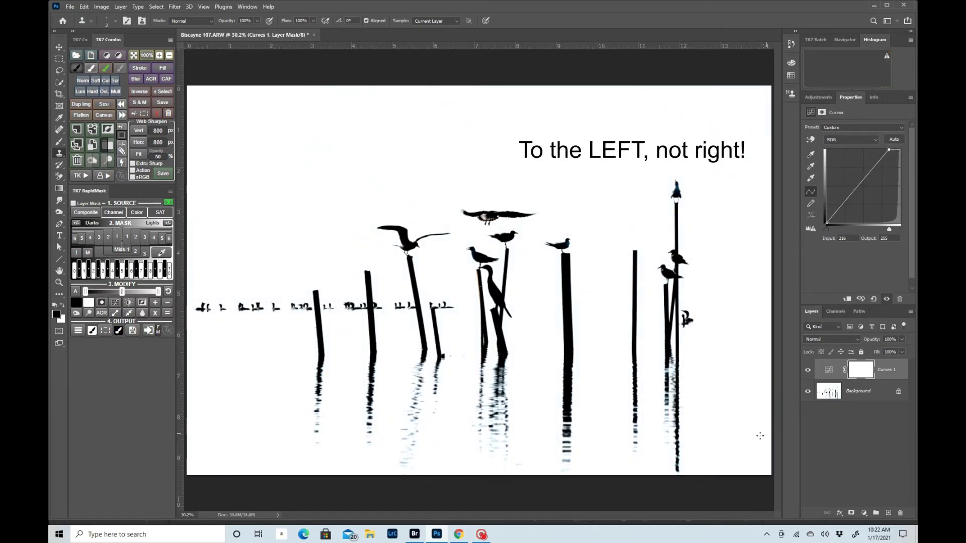
Reset the Curves white point to input 255 for comparison and try it at input 210, checking the water and reflections.
scroll(754, 422, "up", 8)
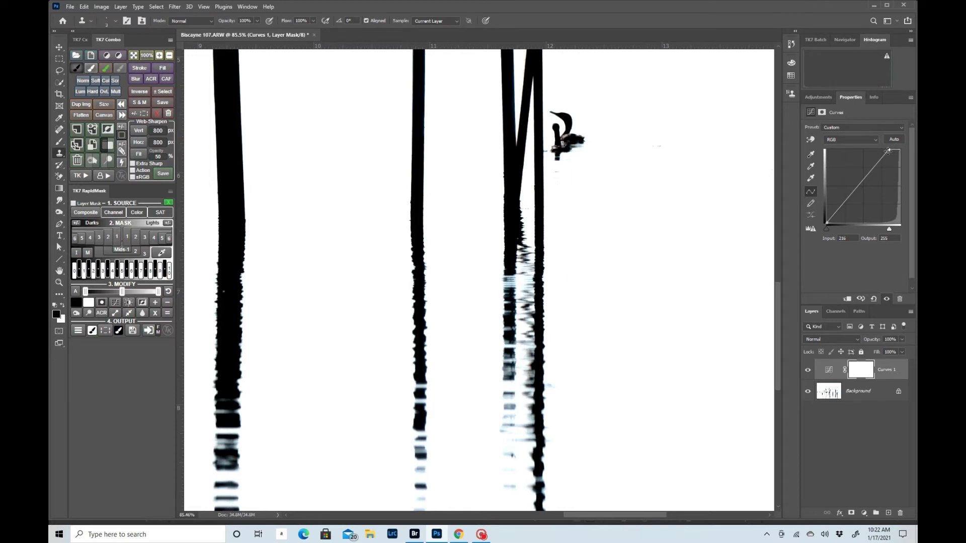
left_click_drag(889, 150, 900, 149)
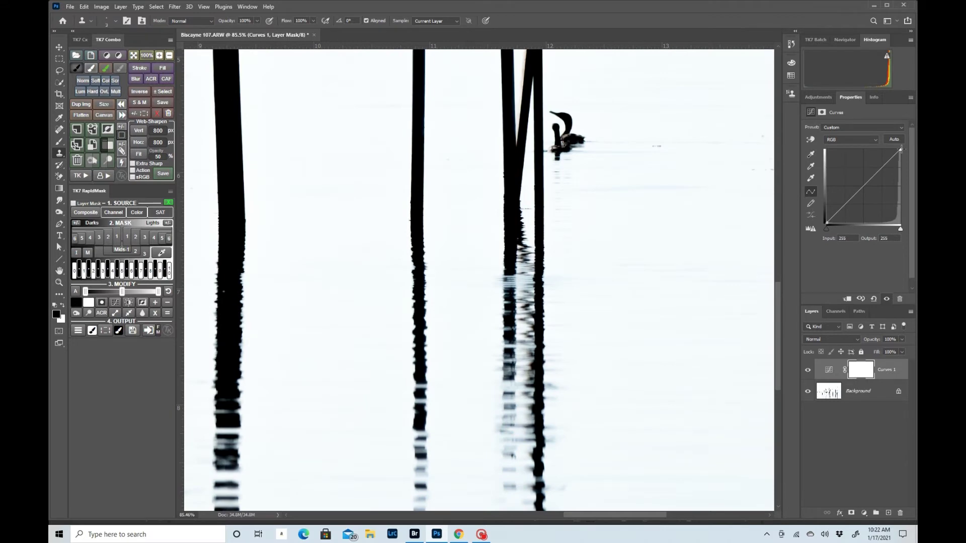
left_click_drag(901, 150, 886, 149)
key("ctrl+0")
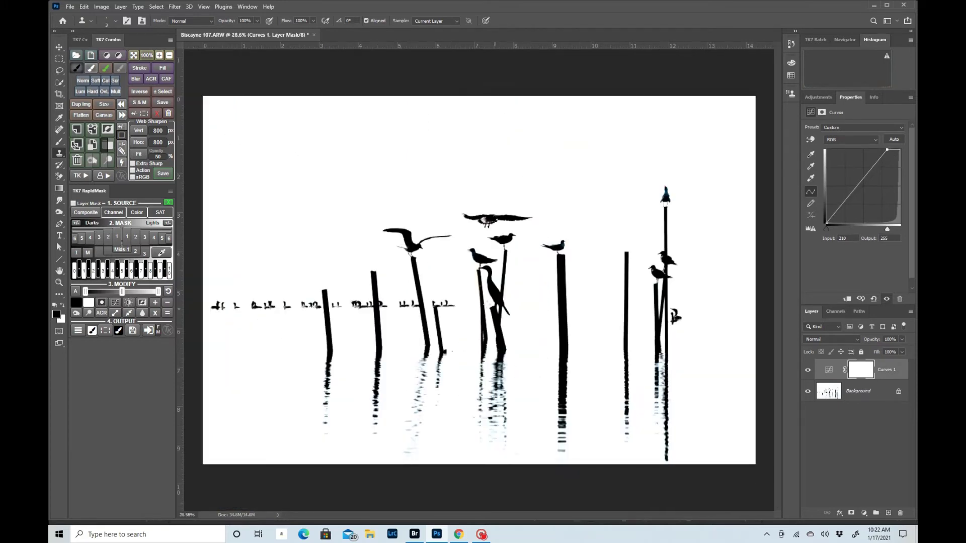
scroll(446, 388, "up", 2)
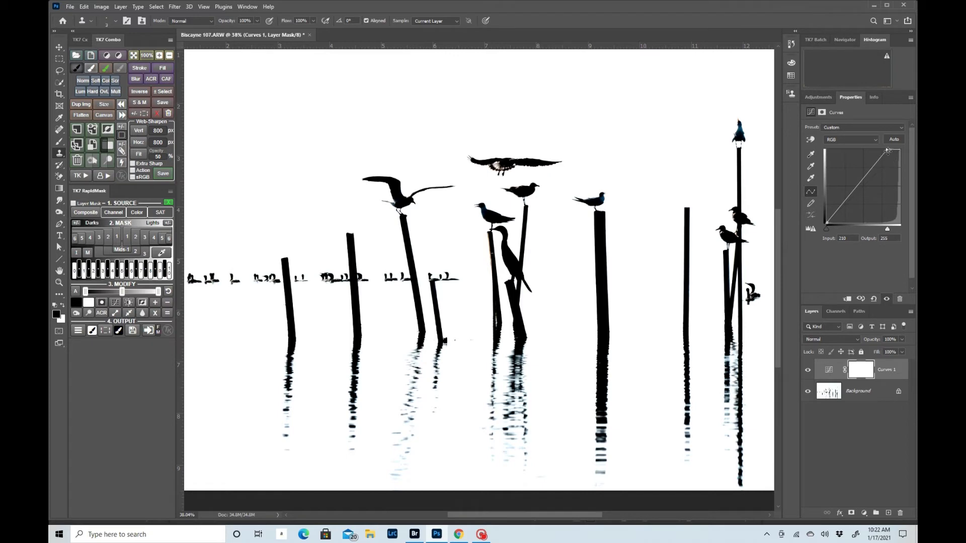
Compare against the unadjusted curve once more and set the Curves white point to input 230, output 255.
left_click_drag(887, 149, 913, 148)
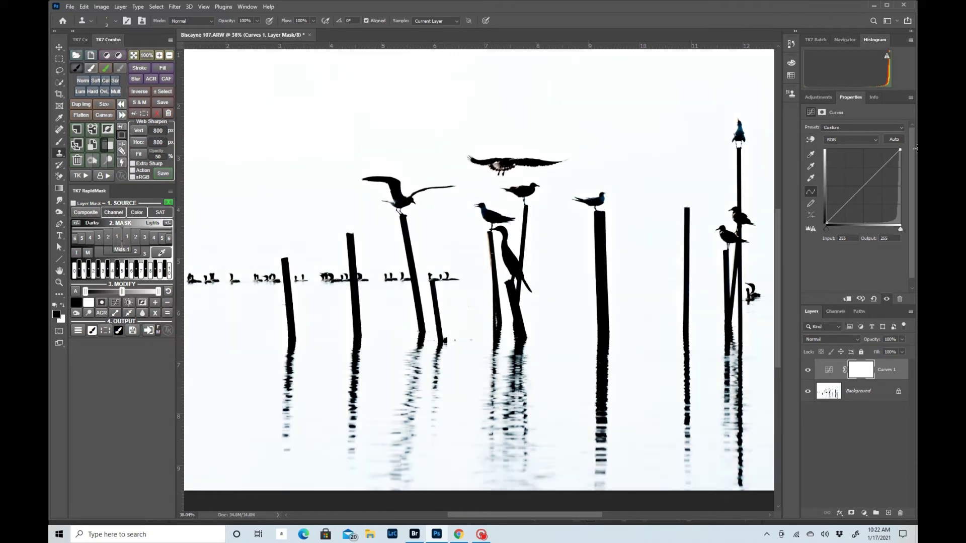
left_click_drag(904, 149, 893, 149)
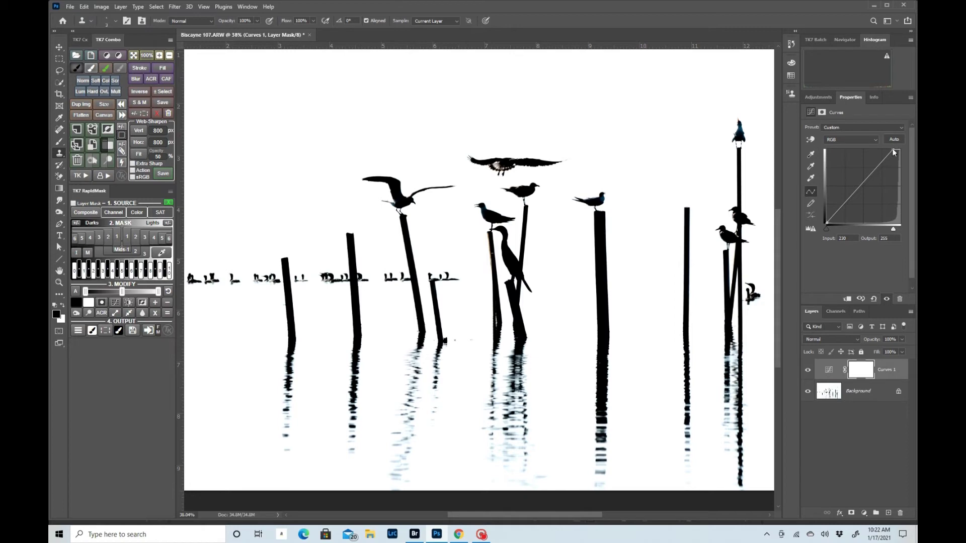
scroll(452, 355, "down", 3)
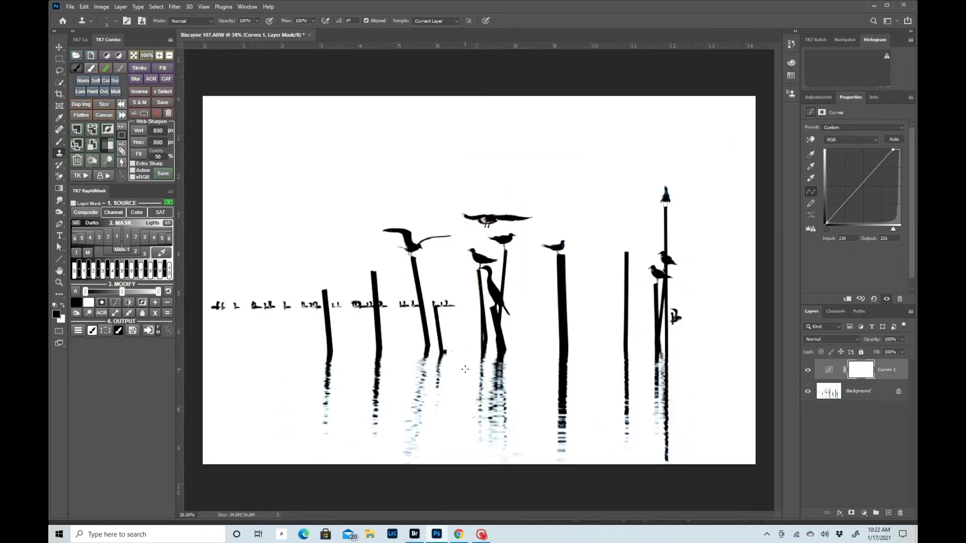
Inspect the perched and flying birds and the piling tops up close for leftover color and lighter feather detail.
scroll(553, 287, "up", 4)
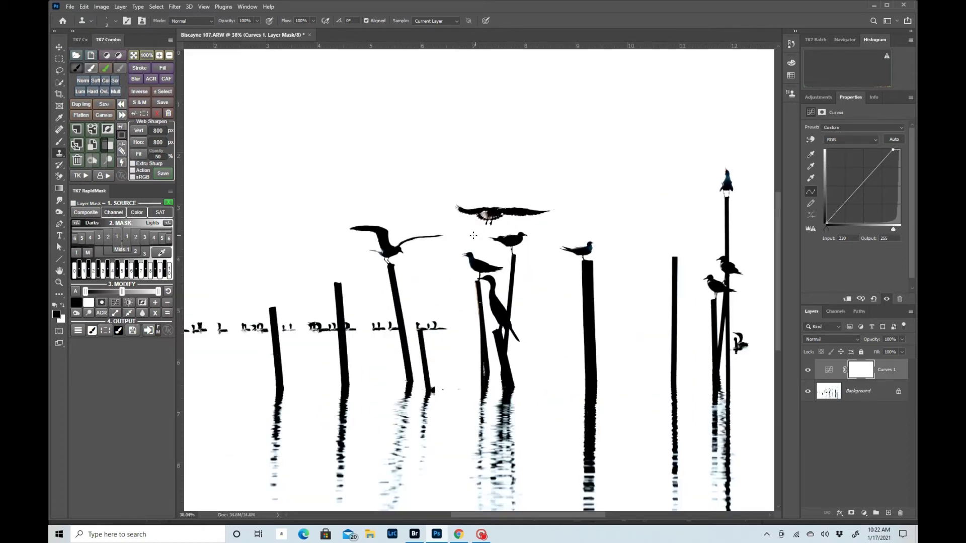
scroll(635, 252, "up", 3)
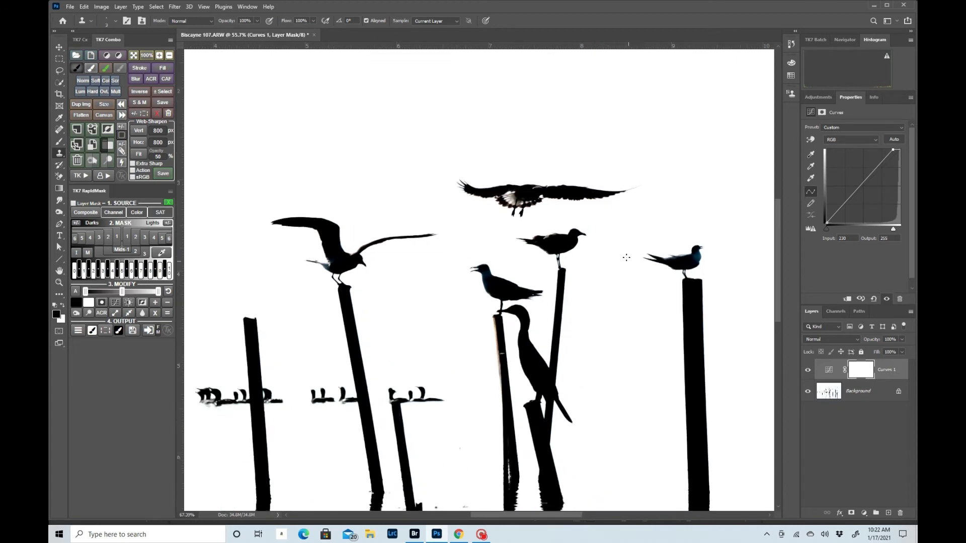
scroll(635, 252, "up", 1)
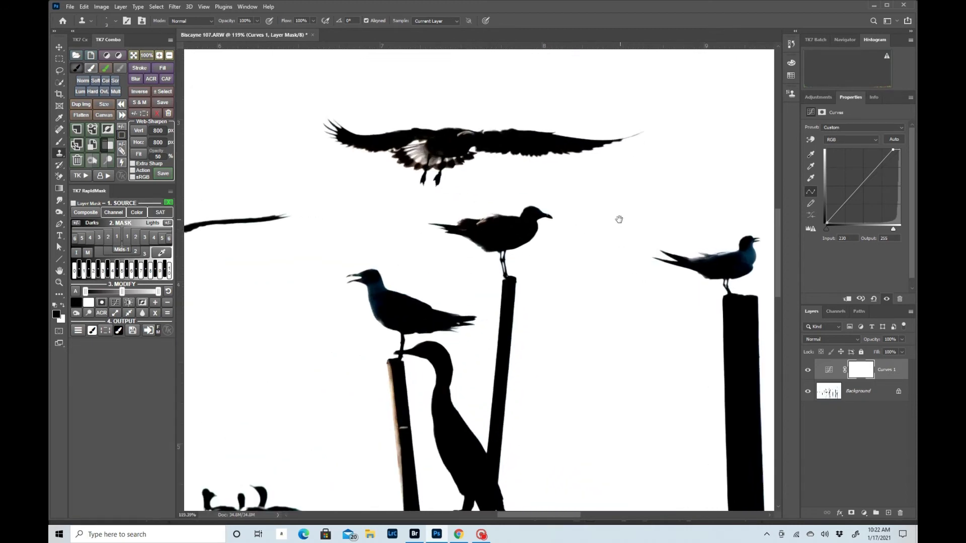
left_click_drag(652, 270, 421, 252)
left_click_drag(533, 258, 588, 203)
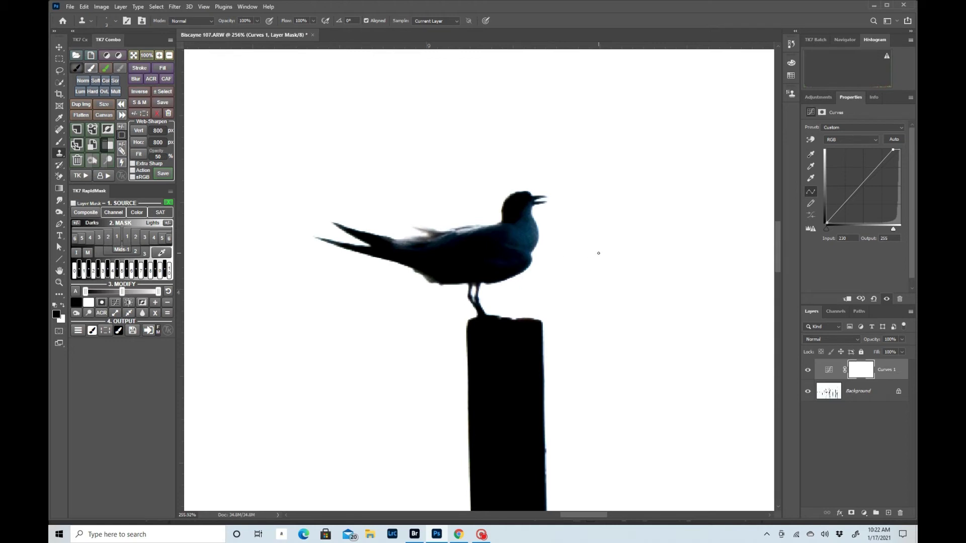
left_click_drag(666, 233, 387, 321)
left_click_drag(580, 162, 321, 184)
left_click_drag(593, 337, 471, 126)
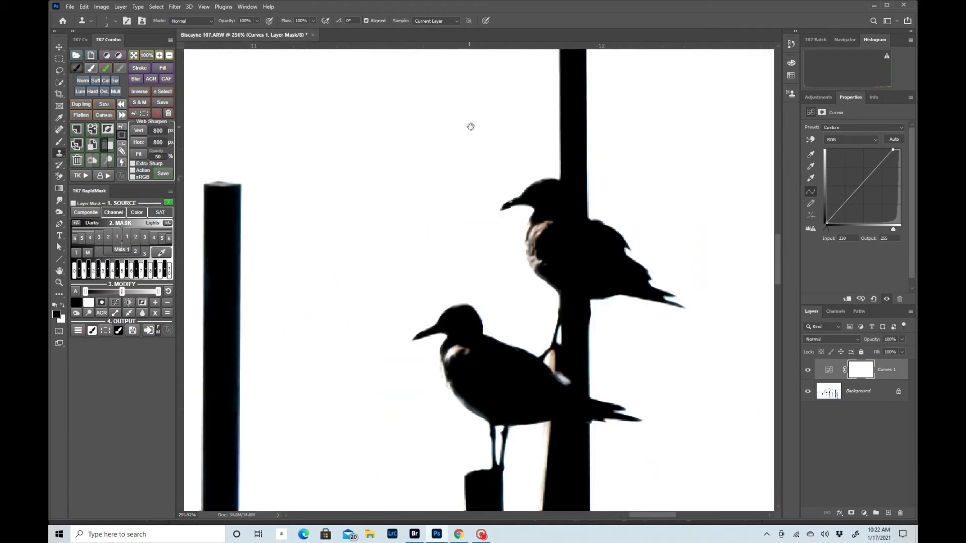
left_click_drag(505, 249, 528, 385)
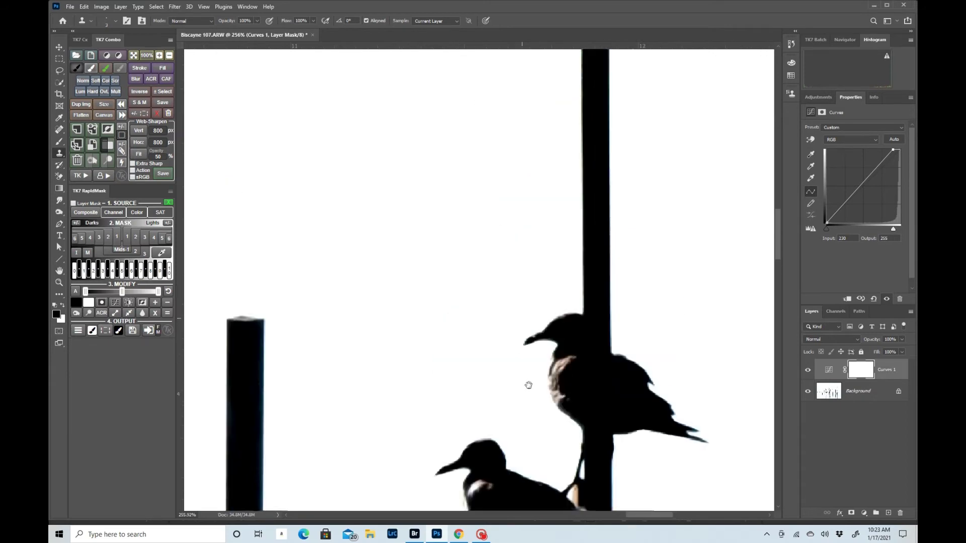
scroll(528, 385, "up", 6)
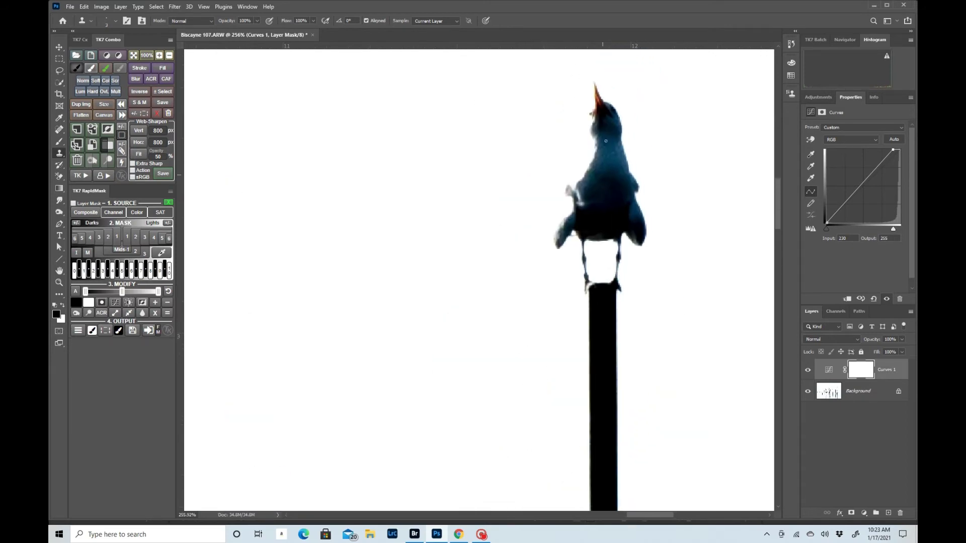
key("ctrl+0")
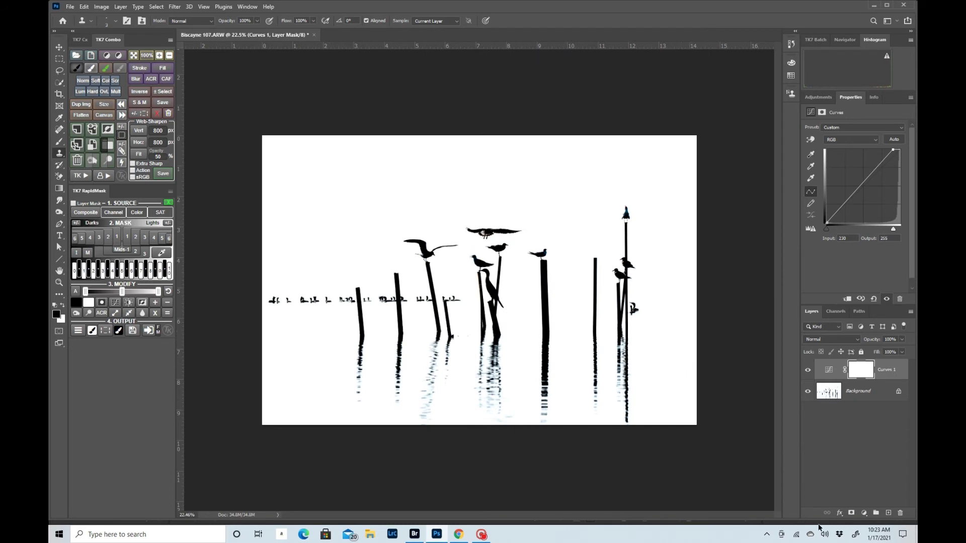
Add a second Curves adjustment layer above Curves 1 and move its black point to input 20, output 2.
left_click(864, 513)
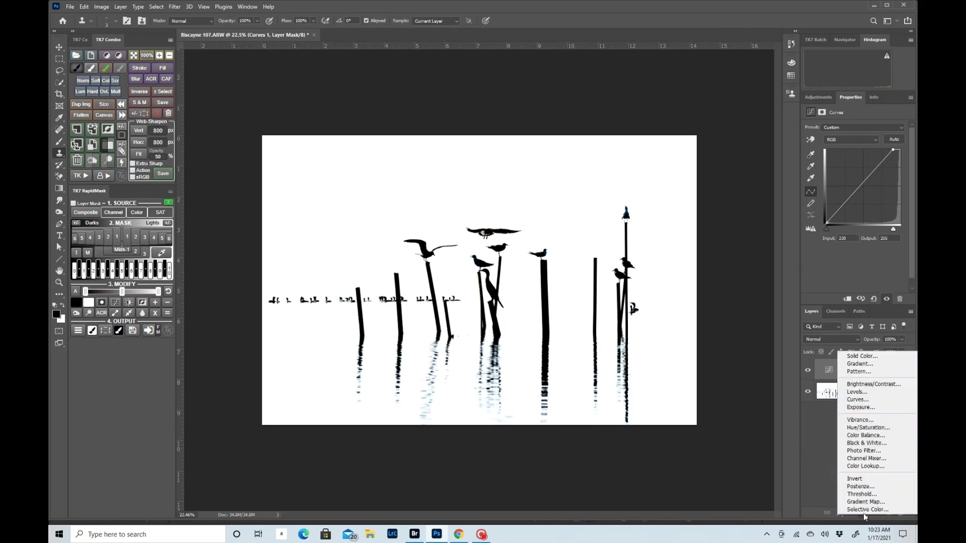
left_click(865, 400)
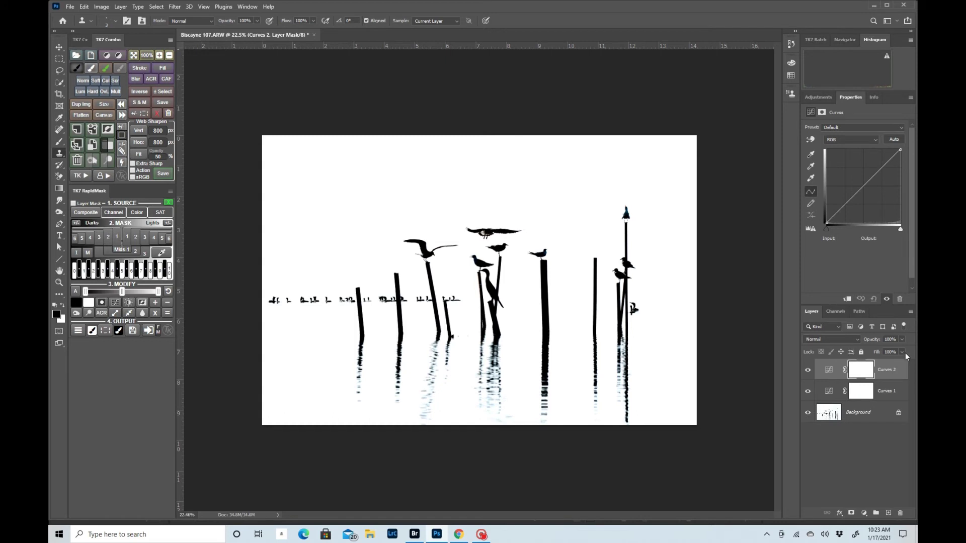
left_click(826, 223)
left_click_drag(827, 223, 832, 221)
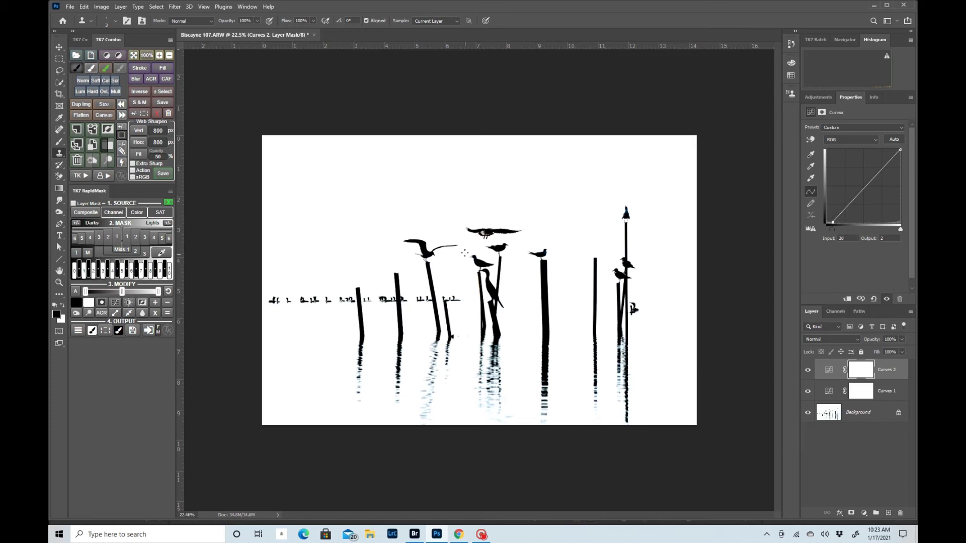
Move the Curves 2 black point to input 80, output 0, judging the blue-tinted bird on the tall pole.
left_click_drag(638, 209, 689, 186)
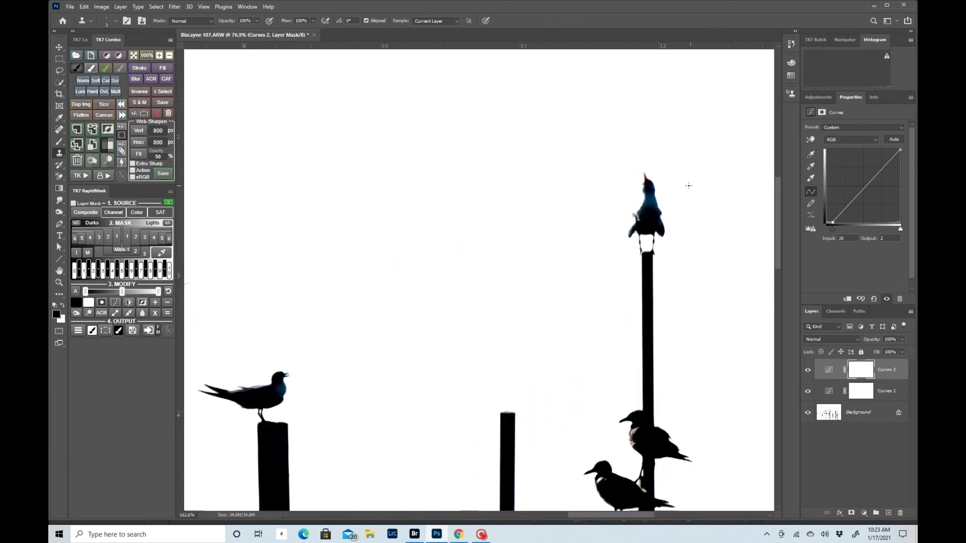
scroll(689, 185, "up", 3)
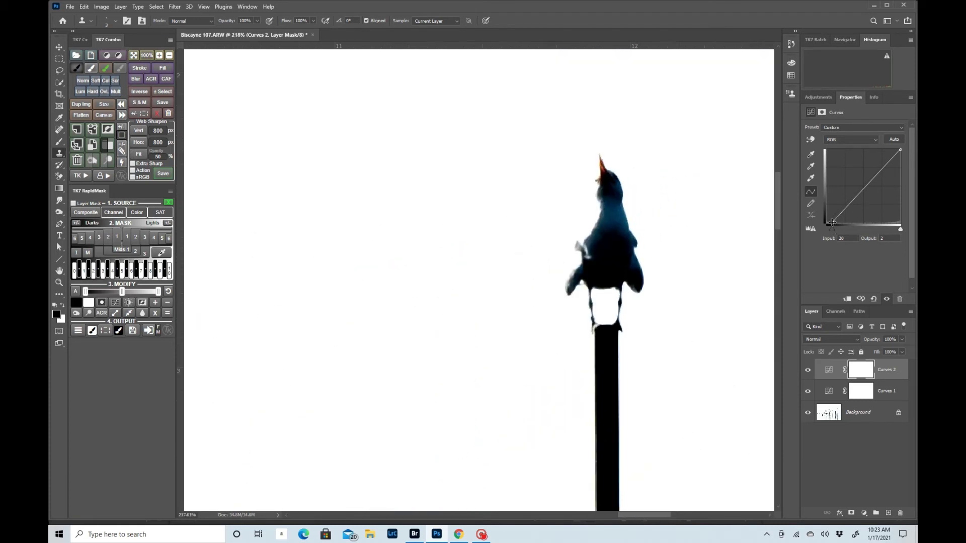
left_click_drag(832, 222, 849, 224)
key("ctrl+0")
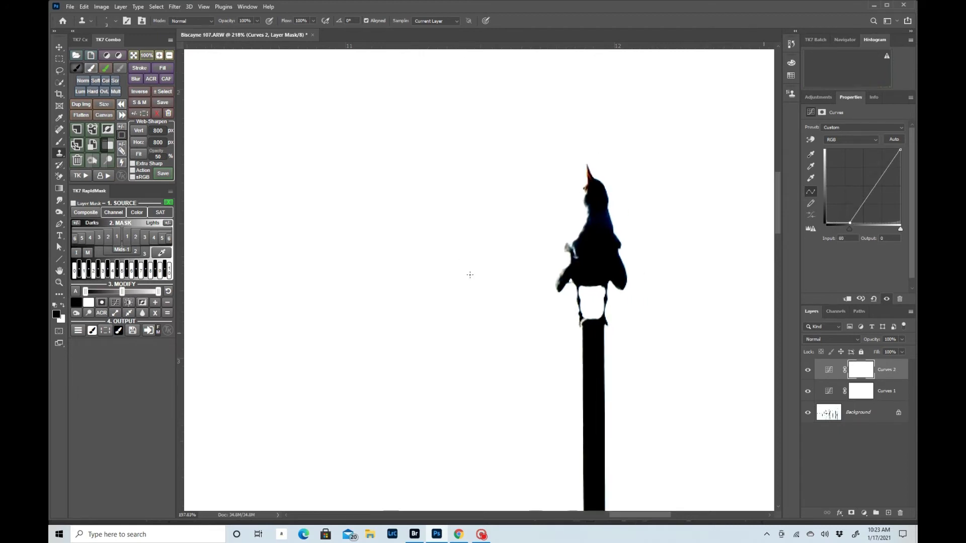
scroll(420, 399, "up", 2)
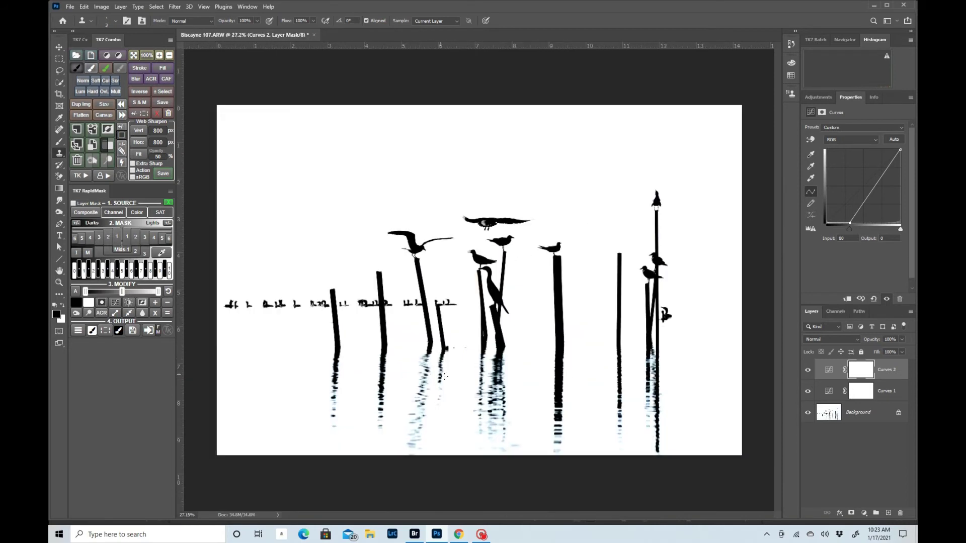
Compare the image with both Curves layers hidden and shown, and review the white point of Curves 1.
left_click(808, 370)
left_click(808, 391)
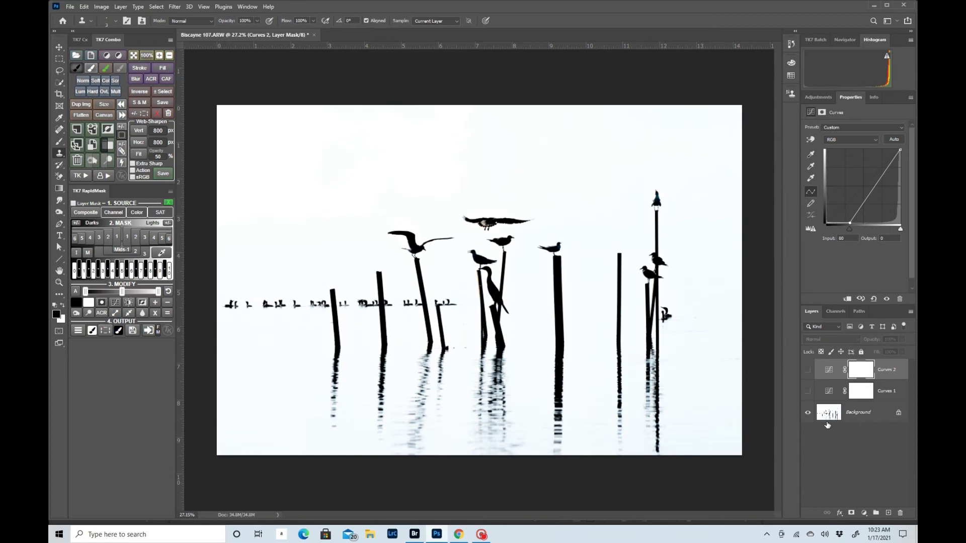
left_click_drag(808, 391, 807, 370)
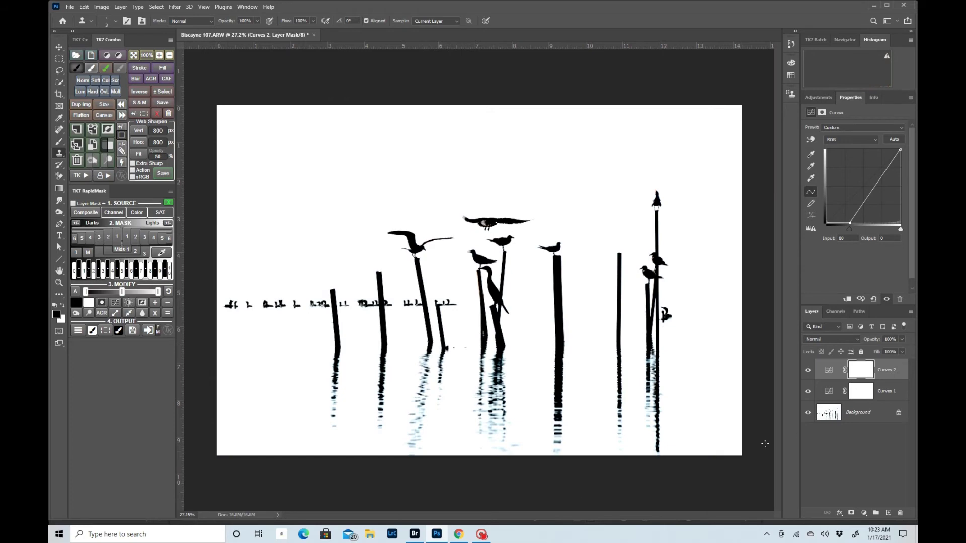
left_click(827, 393)
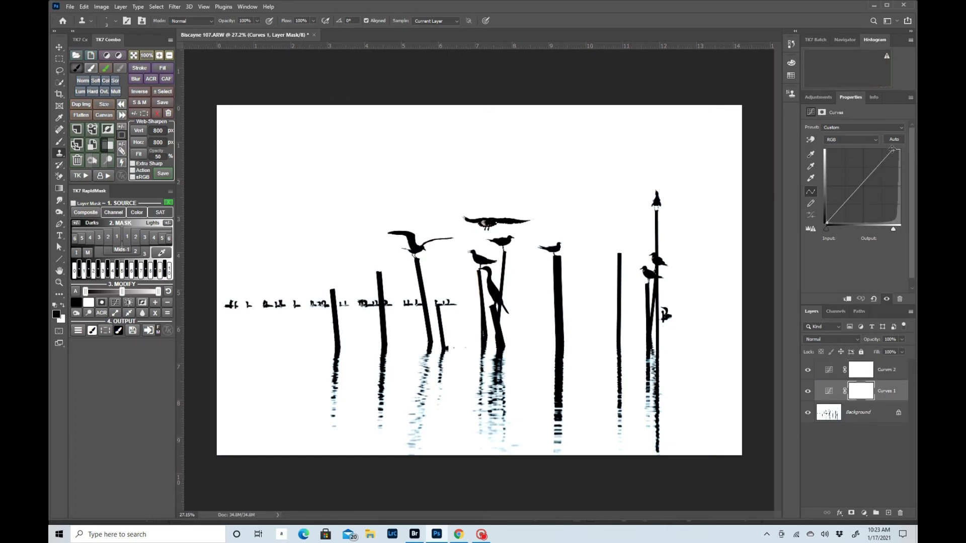
left_click_drag(893, 149, 893, 148)
On the Background layer, remove the isolated dark specks in the open water between the pilings with the Spot Healing Brush.
left_click(832, 415)
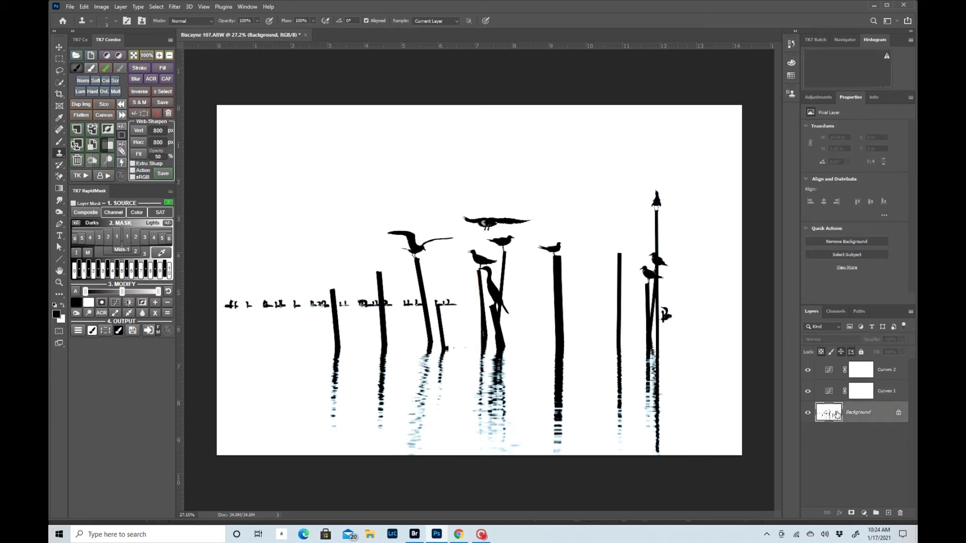
scroll(466, 383, "up", 10)
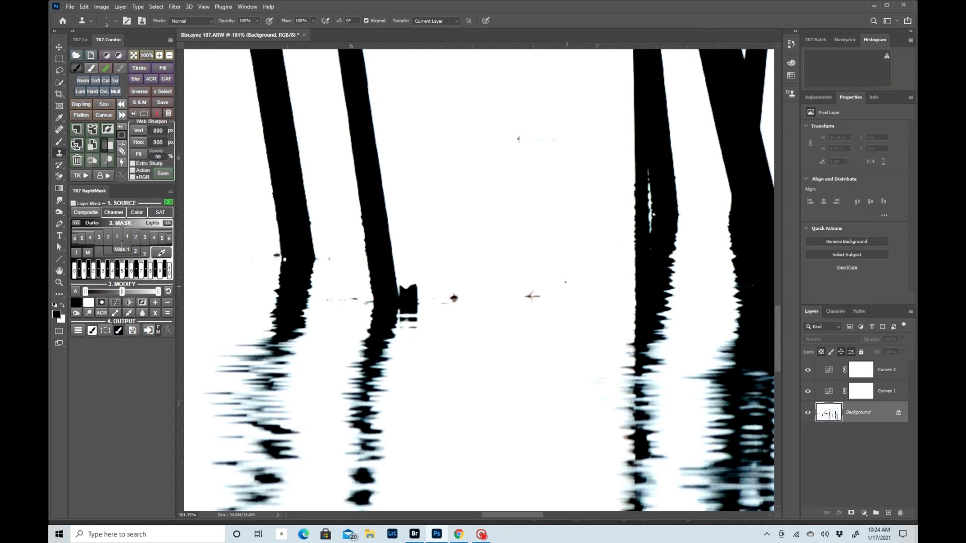
left_click(60, 129)
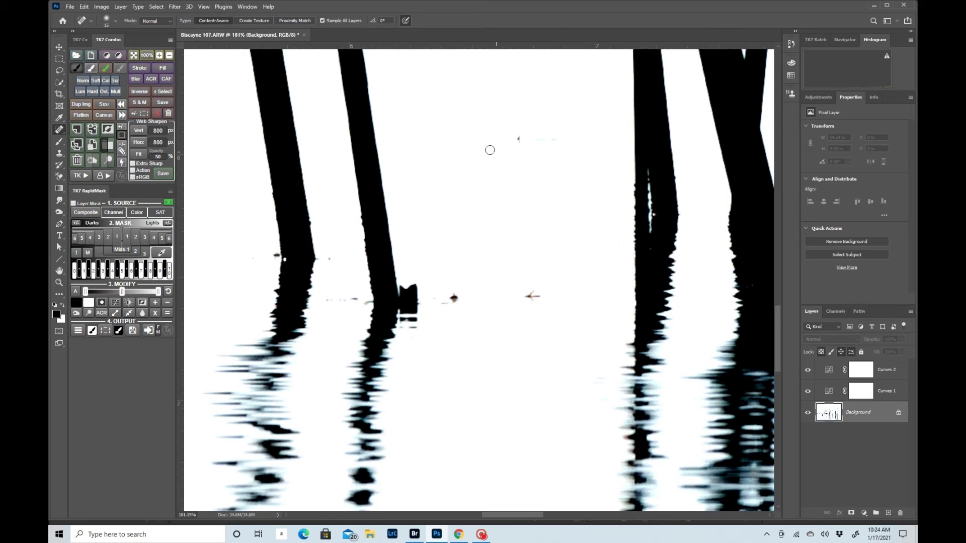
key("bracketright")
key("bracketleft")
key("bracketright")
left_click(518, 139)
mouse_move(534, 141)
left_mouse_down()
mouse_move(562, 141)
mouse_move(532, 142)
left_mouse_up()
left_click_drag(545, 303, 512, 299)
mouse_move(454, 298)
left_mouse_down()
mouse_move(433, 299)
mouse_move(459, 295)
left_mouse_up()
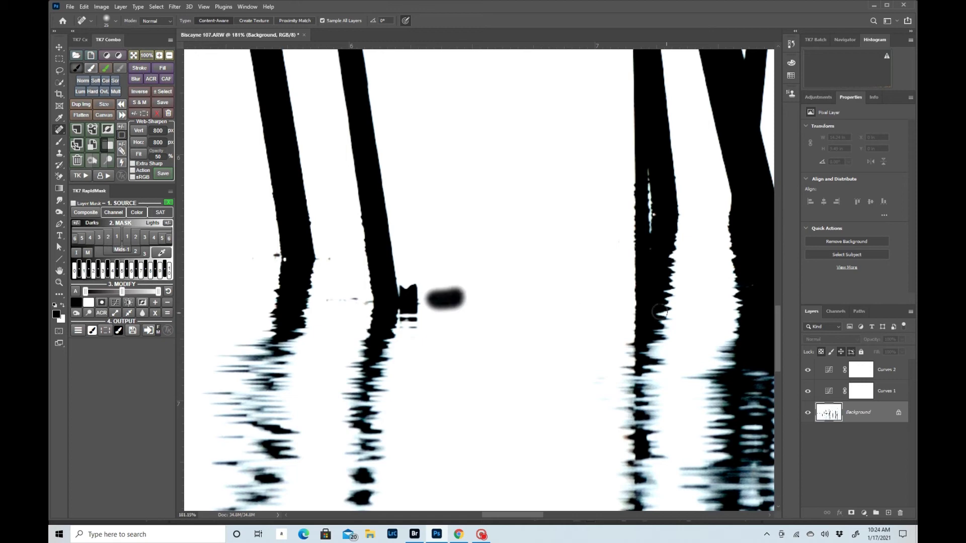
Heal the small specks between the two leaning pilings and try healing the marks at the first one's waterline edge.
left_click(331, 260)
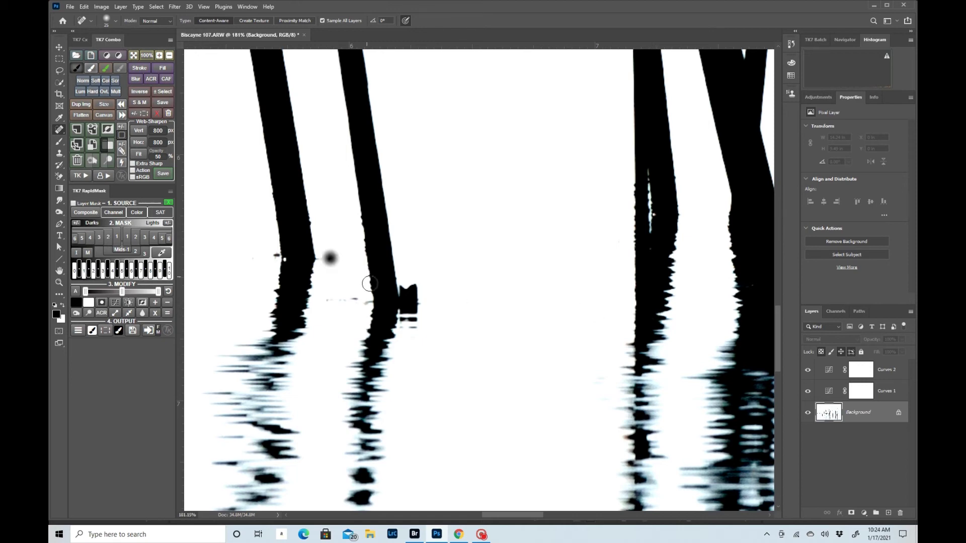
left_click_drag(327, 298, 358, 298)
scroll(614, 265, "left", 5)
left_click_drag(490, 271, 656, 276)
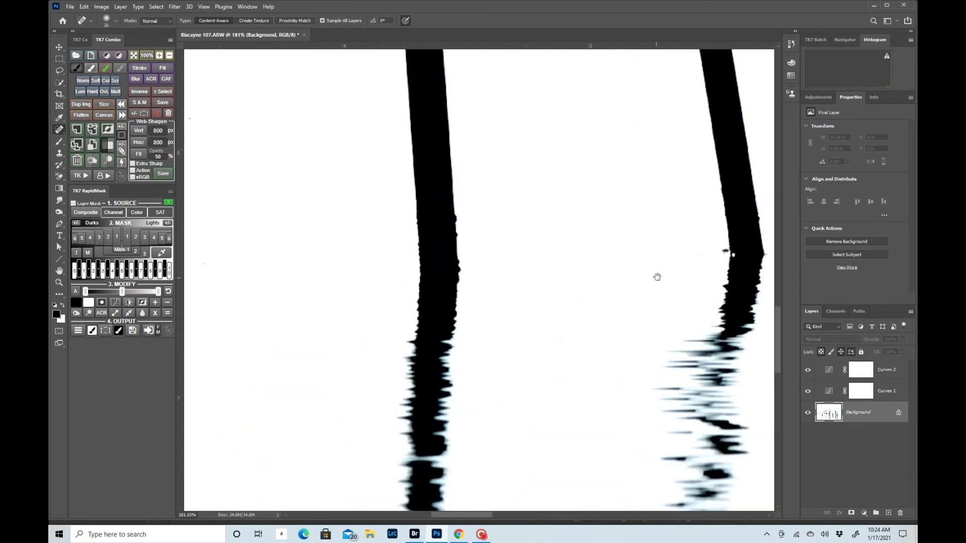
left_click(739, 249)
left_click(737, 251)
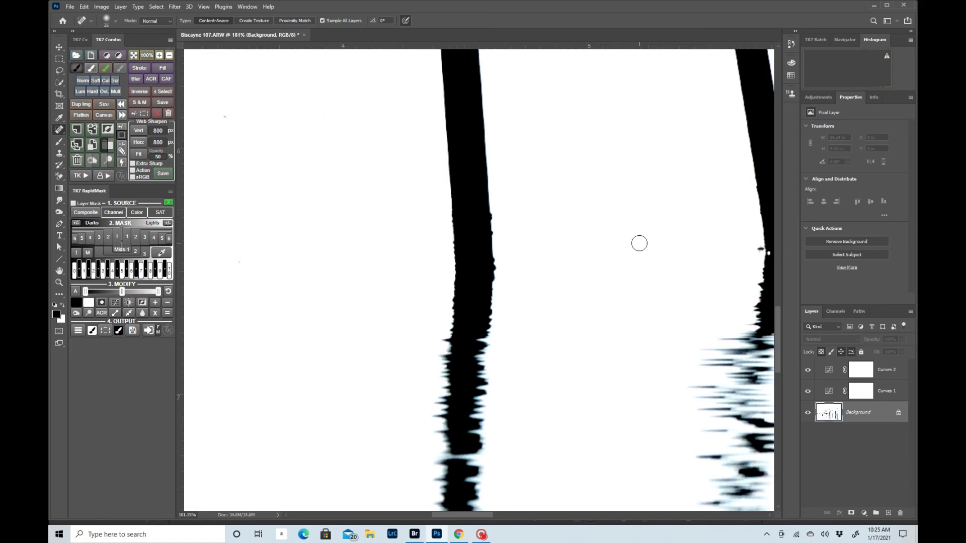
With the Clone Stamp, fill the white spot inside the leaning piling with black and cover the dark speck beside it with white.
left_click_drag(666, 246, 420, 239)
scroll(508, 260, "up", 5)
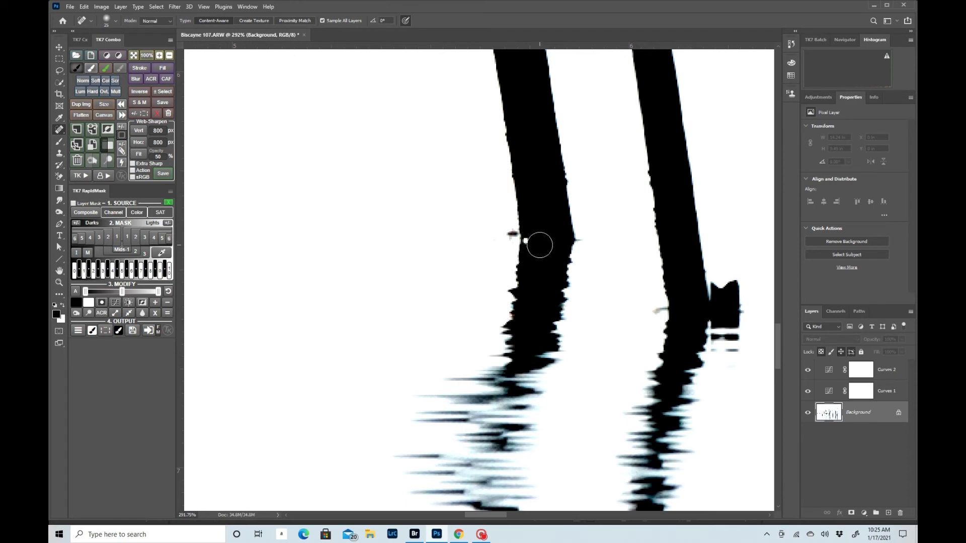
left_click(57, 154)
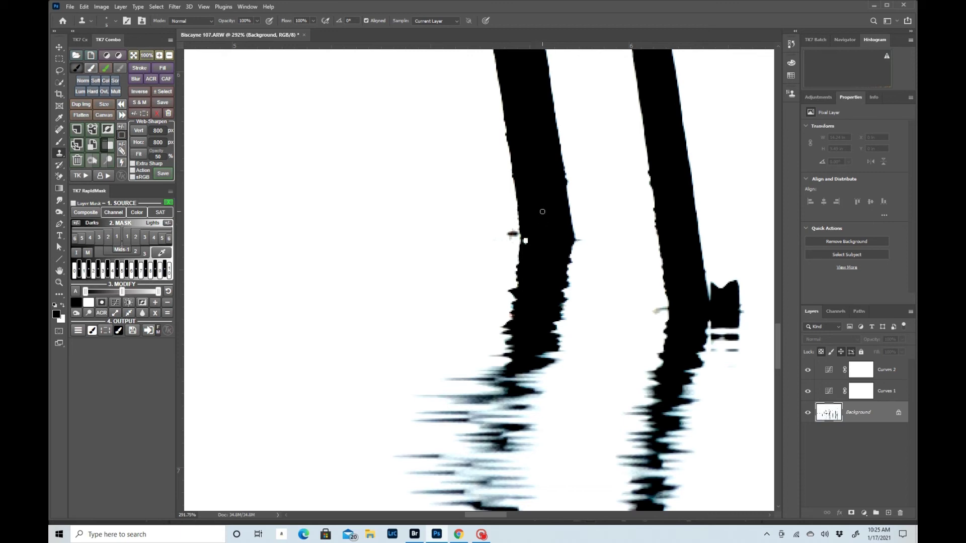
scroll(543, 211, "up", 1)
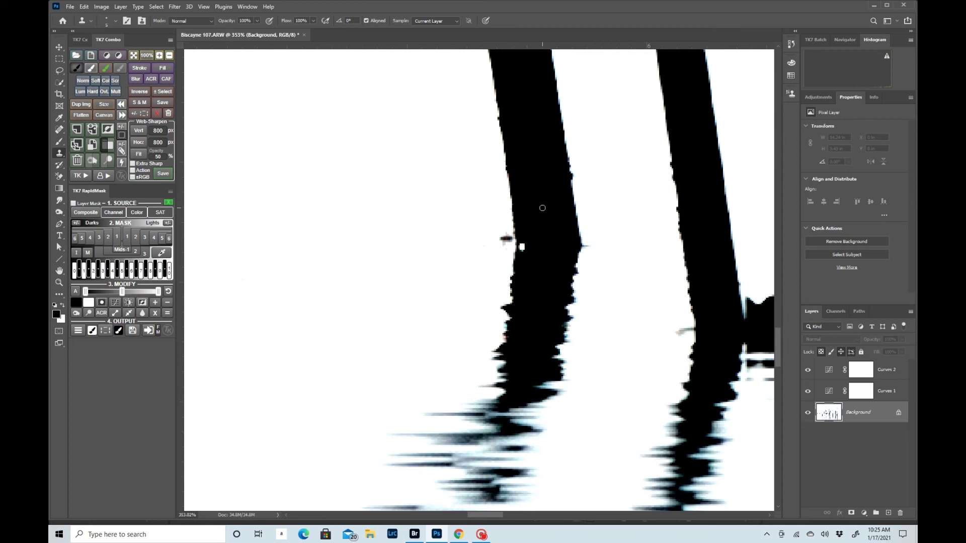
left_click(523, 246)
left_click_drag(523, 246, 525, 242)
left_click_drag(524, 245, 527, 244)
left_click(467, 233, "alt")
mouse_move(499, 237)
left_mouse_down()
mouse_move(500, 246)
mouse_move(510, 237)
left_mouse_up()
Try cloning white onto the black leaning piling and undo the stroke.
left_click_drag(559, 199, 558, 209)
left_click_drag(538, 198, 541, 196)
left_click(84, 7)
left_click(90, 17)
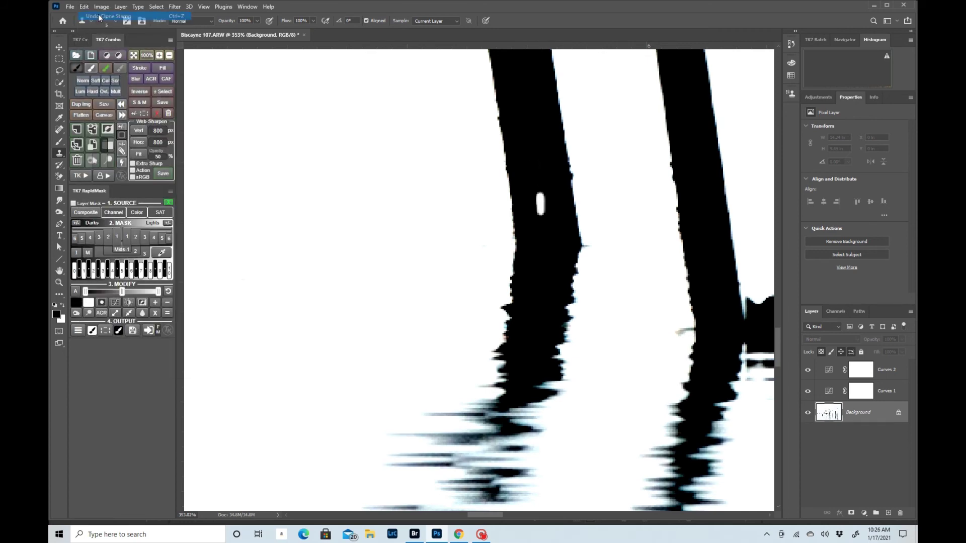
Examine the waterline and the piling reflections for remaining specks and bluish tones.
scroll(641, 270, "down", 3)
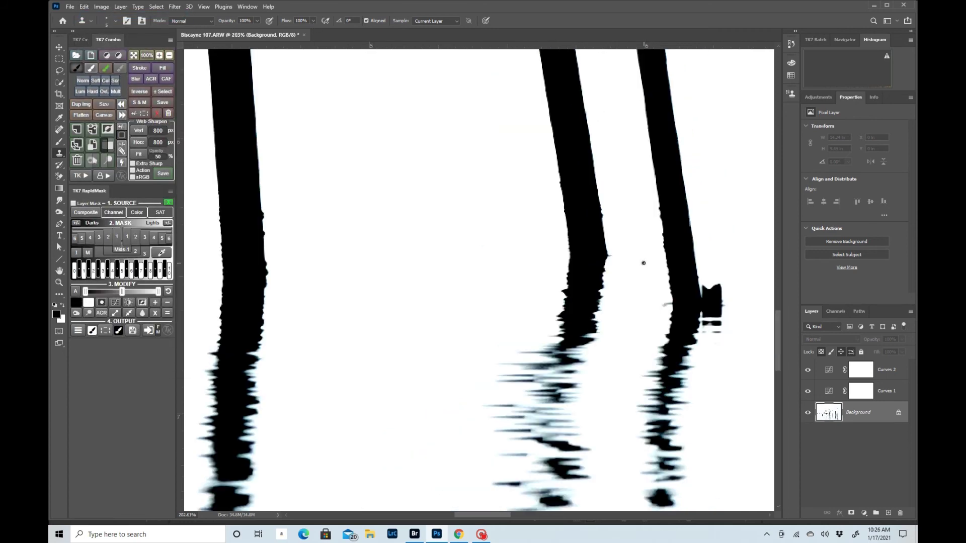
scroll(395, 279, "down", 4)
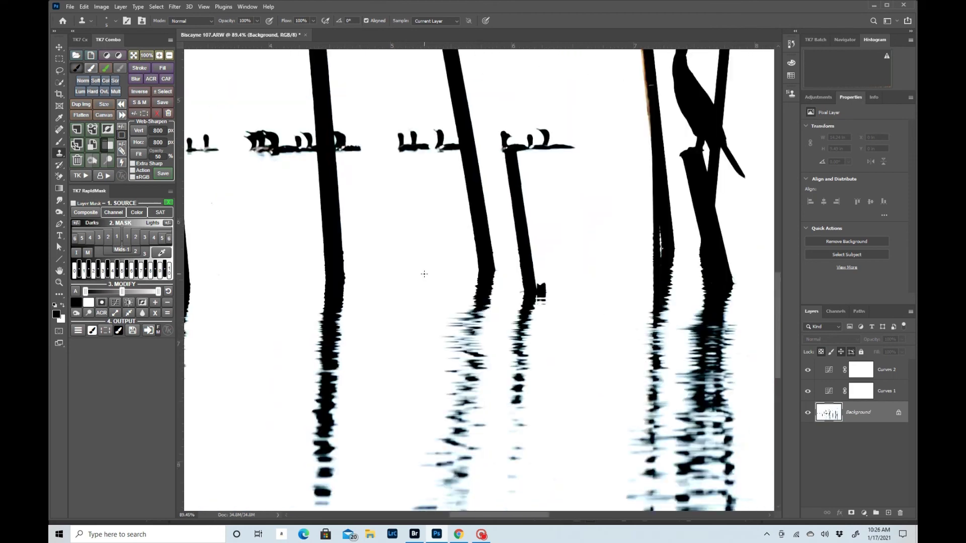
scroll(613, 258, "down", 2)
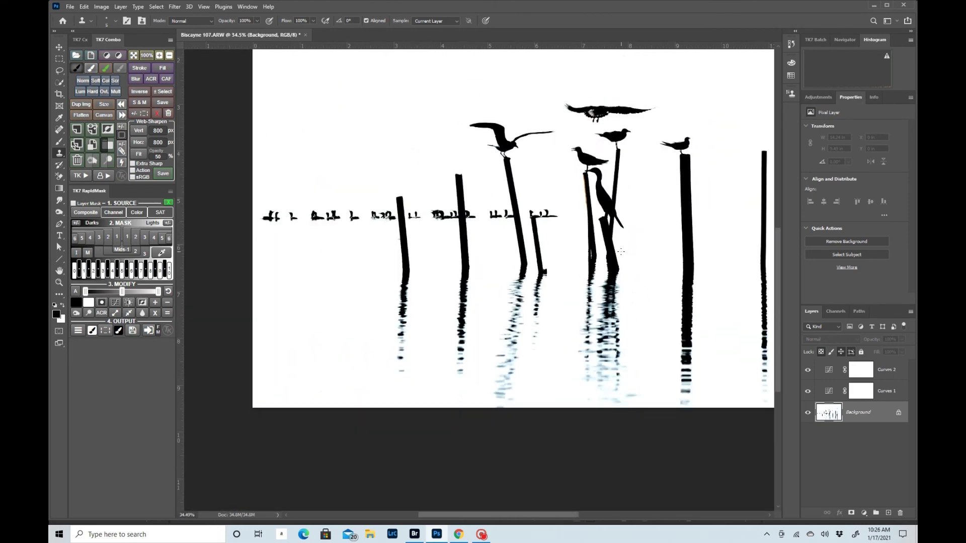
scroll(557, 398, "up", 5)
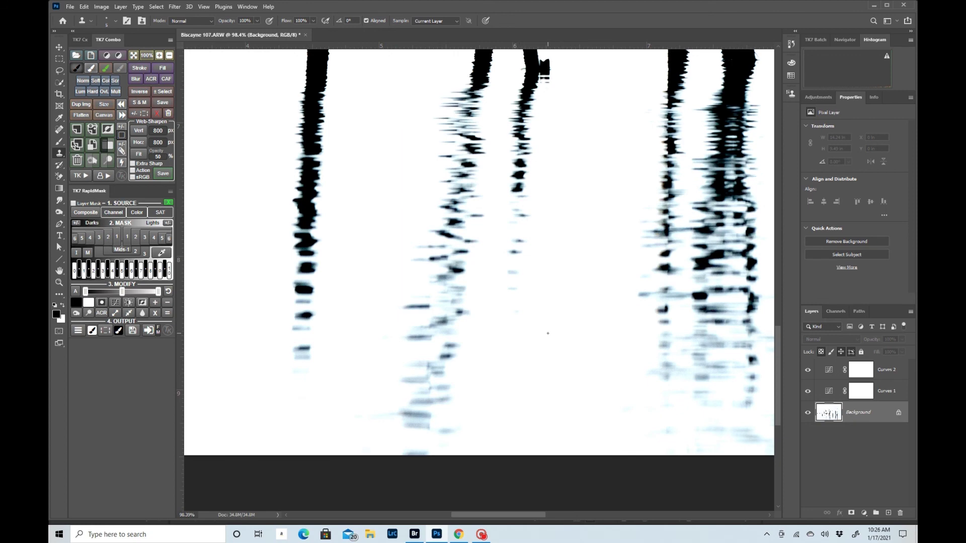
scroll(568, 387, "down", 3)
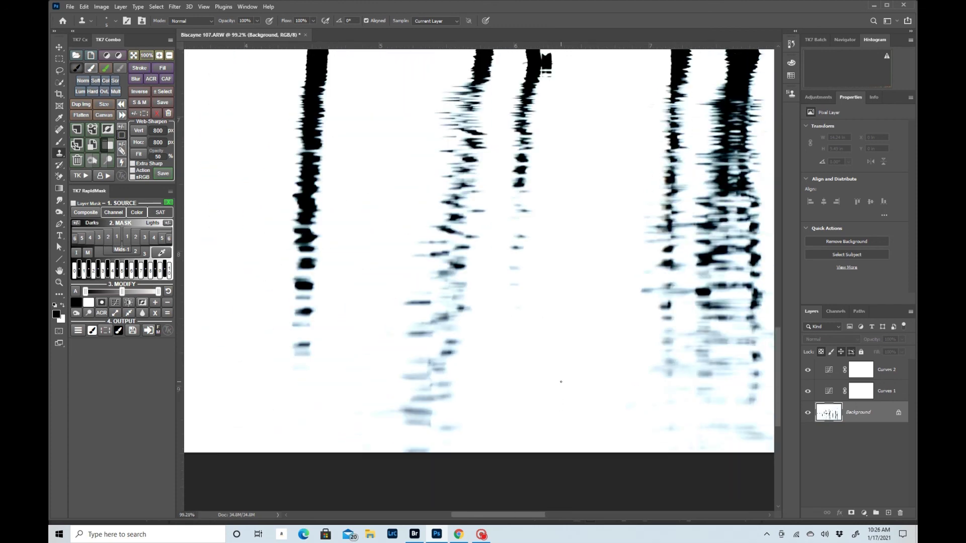
scroll(559, 383, "down", 1)
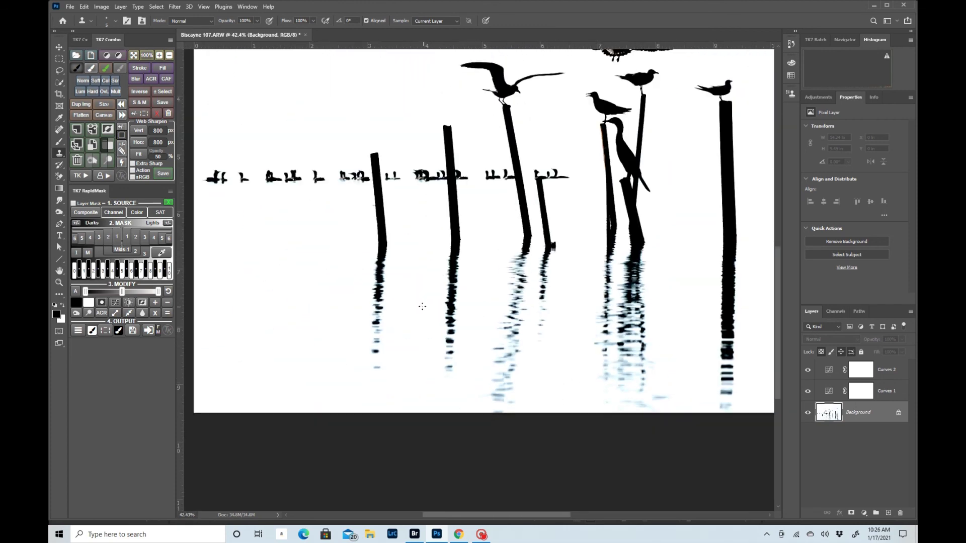
Clone white over the tiny specks beside the first two pilings, above the waterline.
scroll(459, 301, "up", 3)
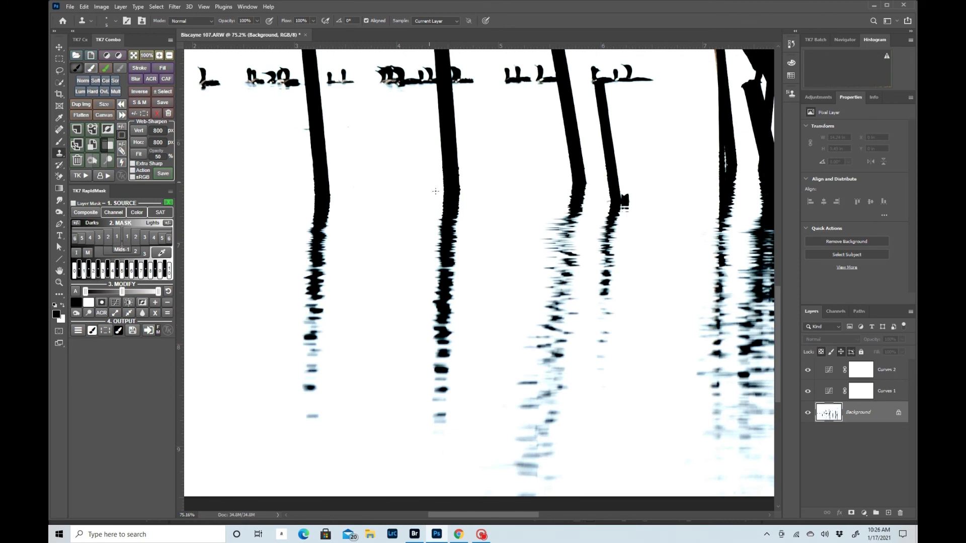
scroll(367, 165, "up", 3)
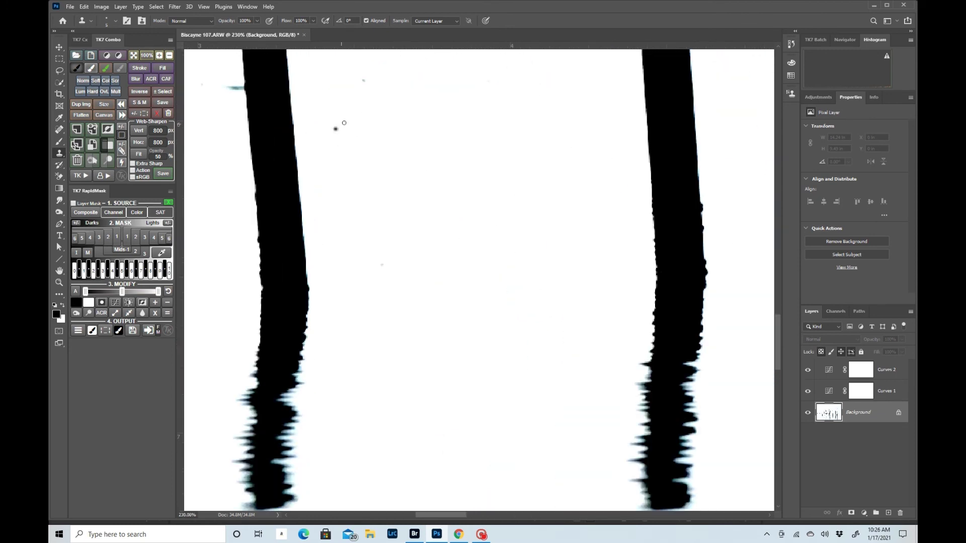
left_click_drag(356, 81, 367, 78)
left_click_drag(383, 264, 382, 262)
left_click_drag(196, 87, 207, 85)
Add a Black & White adjustment layer above the Curves 2 layer.
scroll(468, 189, "down", 10)
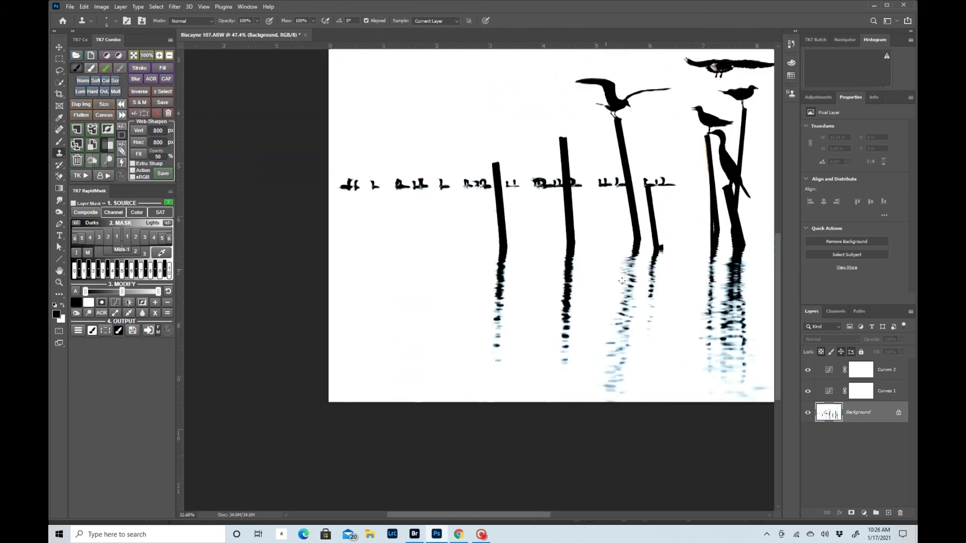
scroll(526, 379, "up", 2)
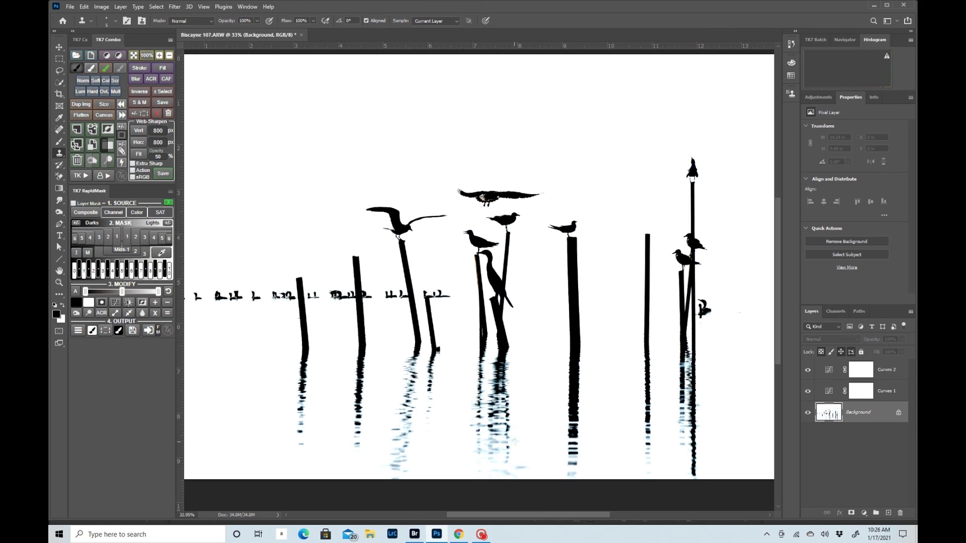
scroll(502, 509, "up", 6)
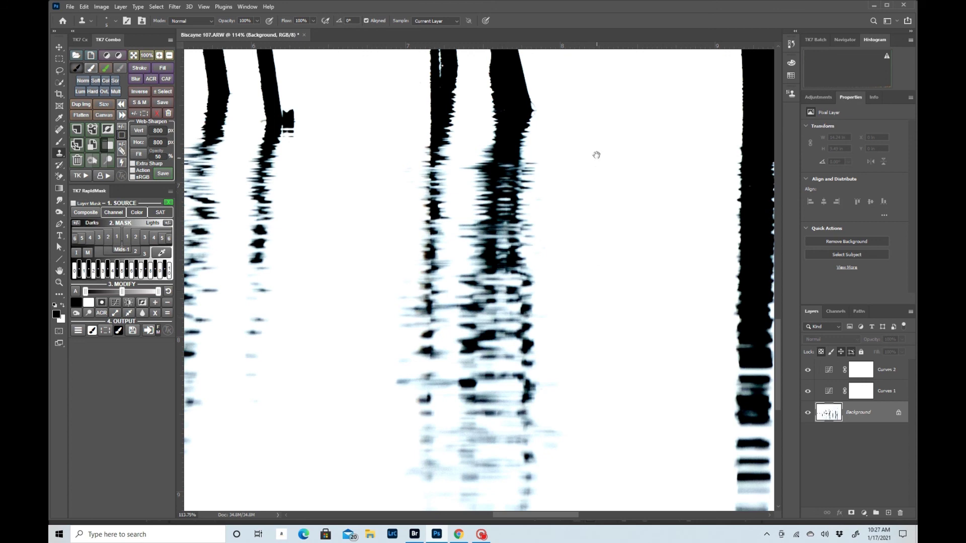
left_click_drag(594, 153, 638, 459)
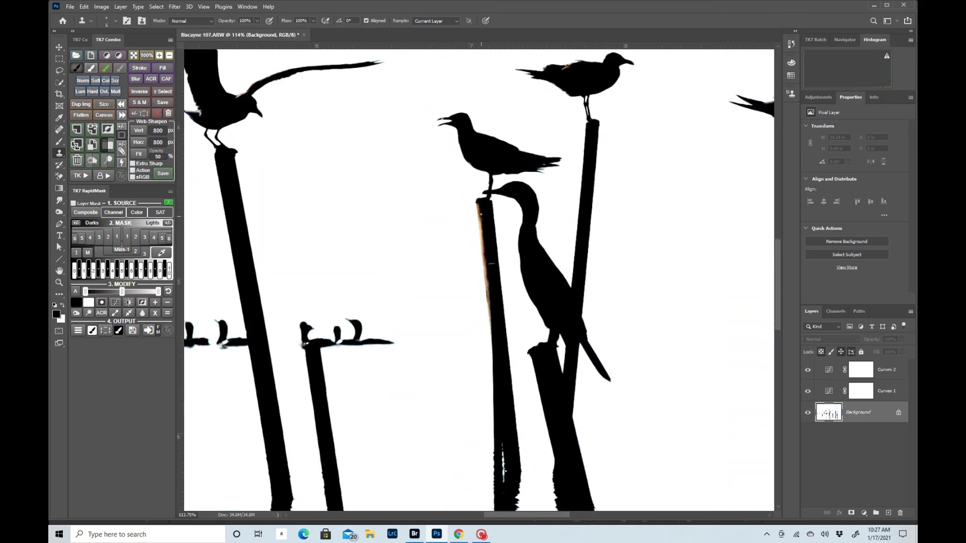
scroll(615, 299, "down", 4)
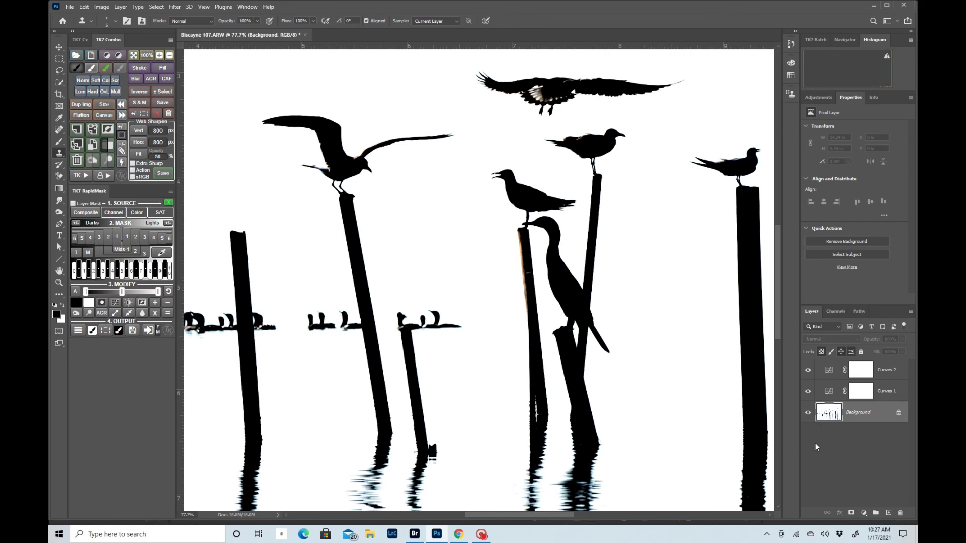
left_click(830, 369)
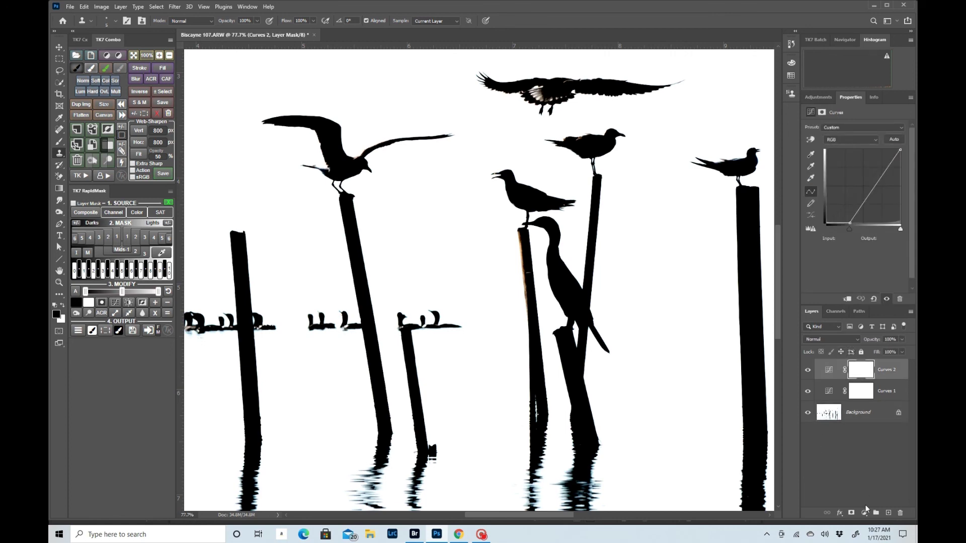
left_click(864, 513)
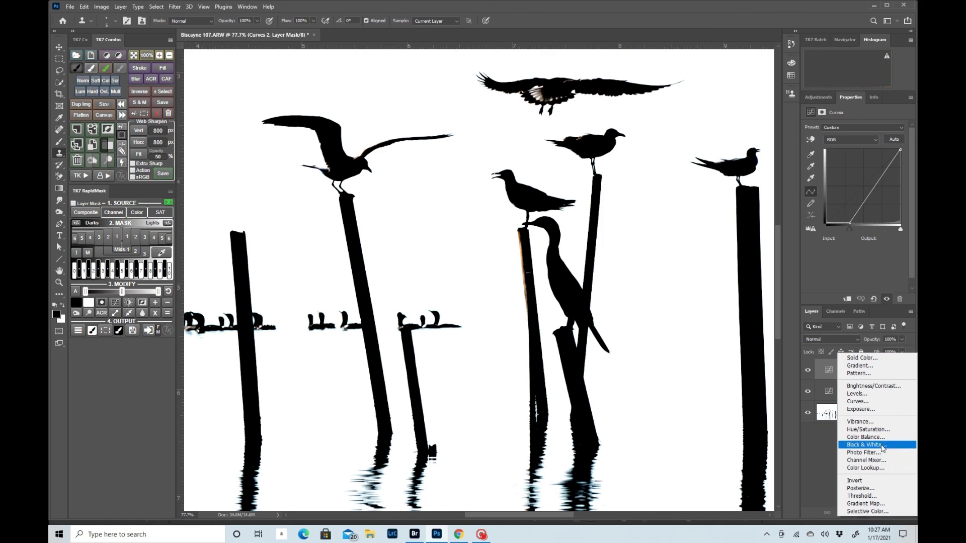
left_click(865, 444)
Toggle the Black & White layer off and on to compare the colour on the cormorant's piling edge and in the water reflections.
scroll(526, 254, "up", 5)
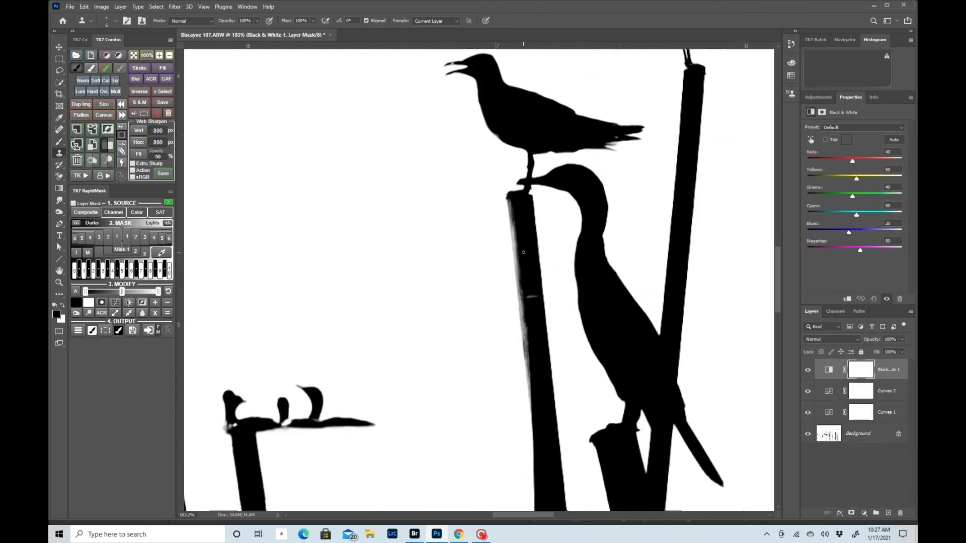
left_click(808, 370)
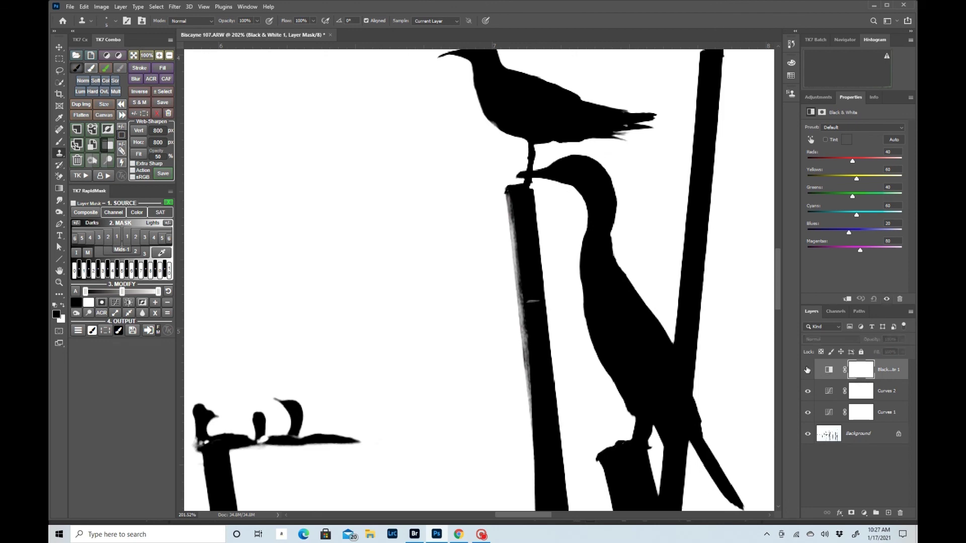
left_click(806, 370)
scroll(643, 483, "down", 10)
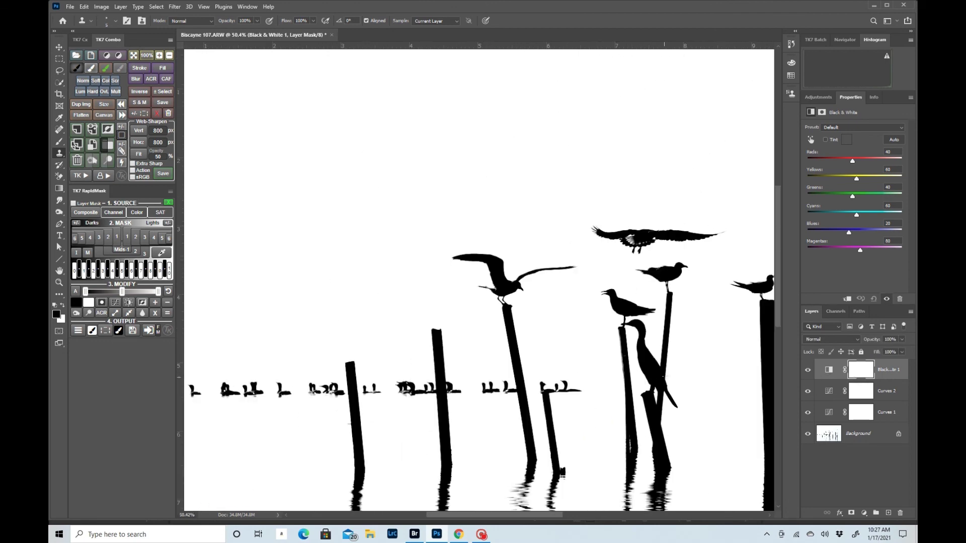
scroll(643, 483, "up", 1)
scroll(492, 416, "up", 8)
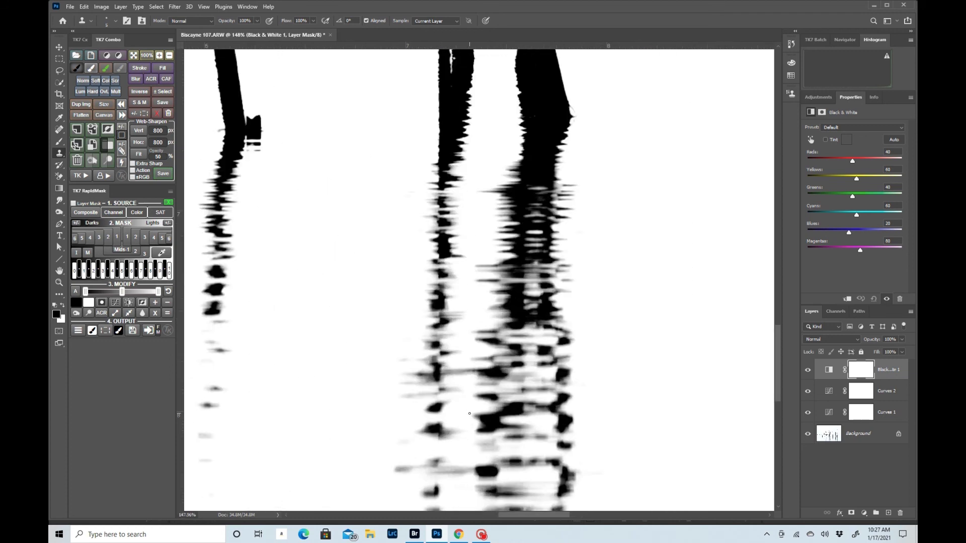
left_click(808, 370)
left_click(808, 370)
Compare the whole image before and after by hiding and reshowing the Black & White and both Curves layers.
scroll(687, 319, "down", 9)
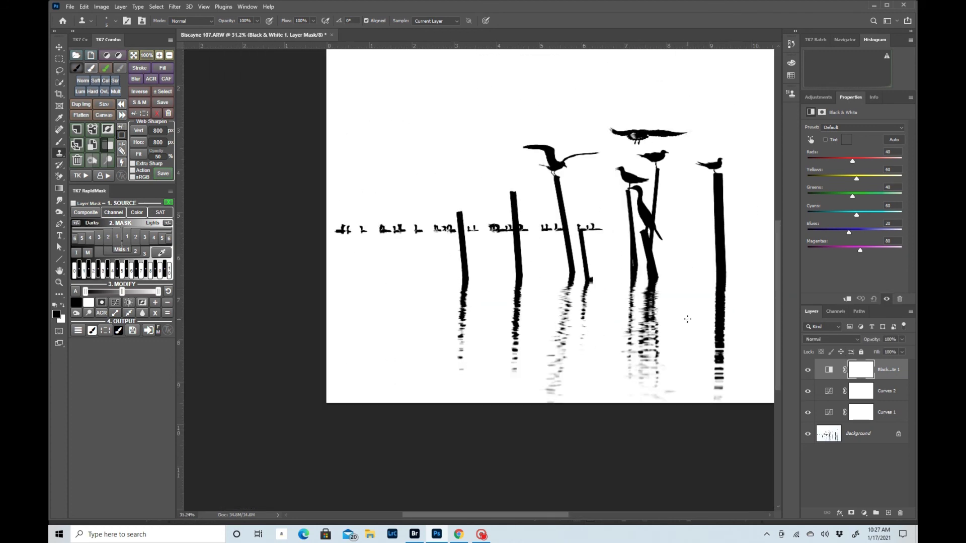
scroll(468, 348, "up", 2)
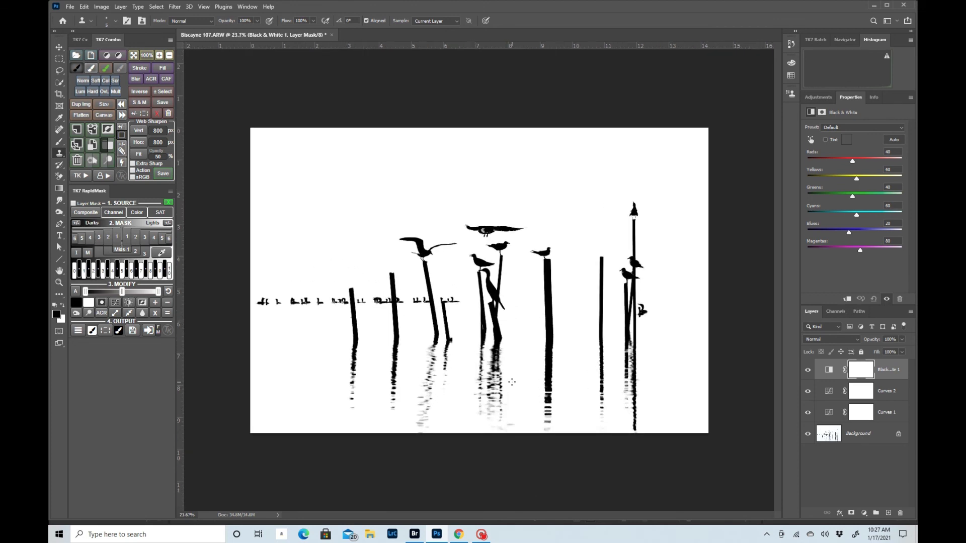
scroll(472, 365, "up", 1)
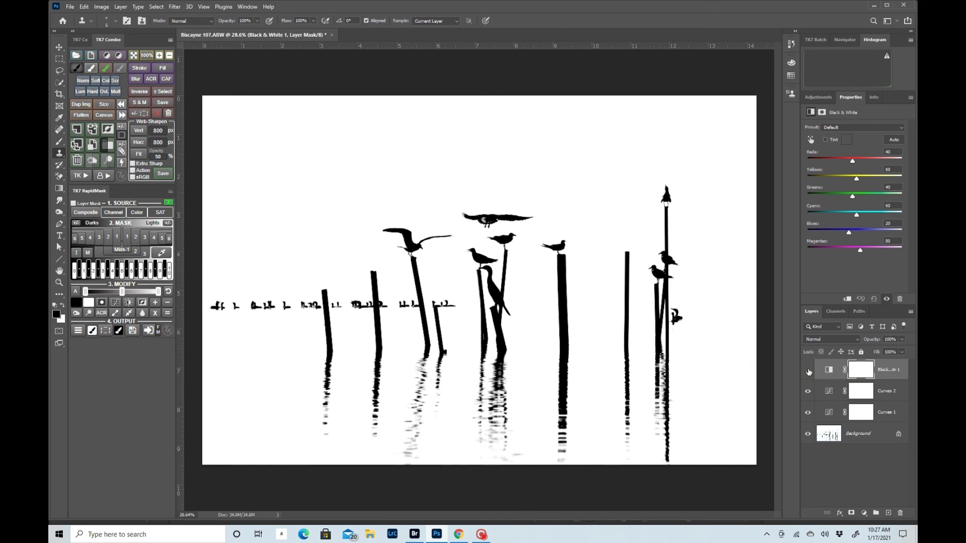
left_click_drag(807, 373, 810, 413)
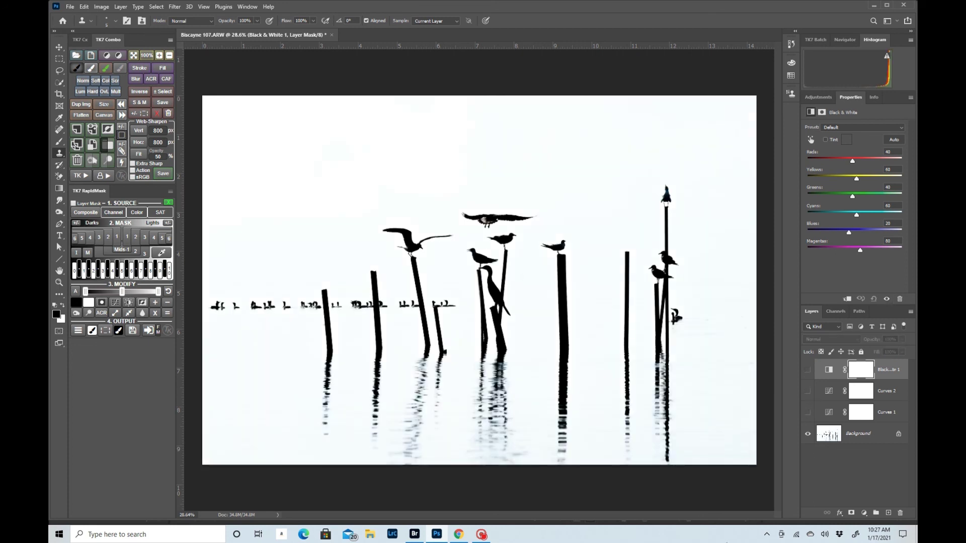
left_click_drag(806, 414, 810, 378)
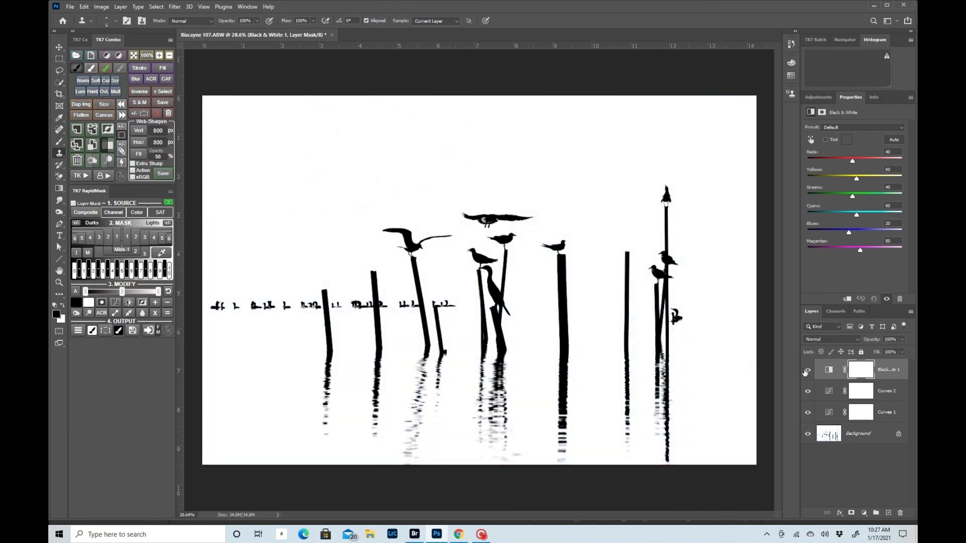